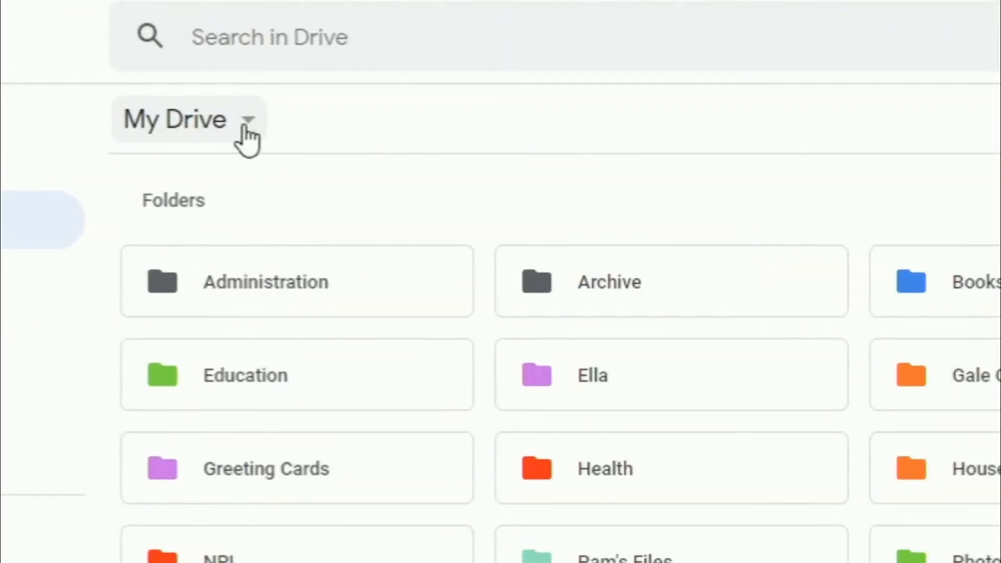
Create a new folder named "GDrive Tutorial" in My Drive.
{"action": "left_click", "coordinate": [247, 137]}
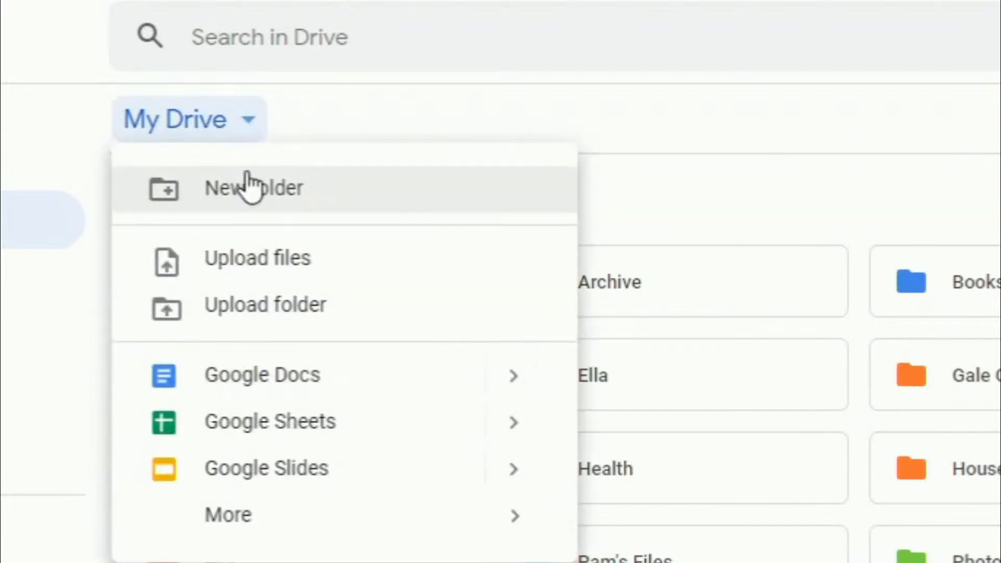
{"action": "left_click", "coordinate": [245, 196]}
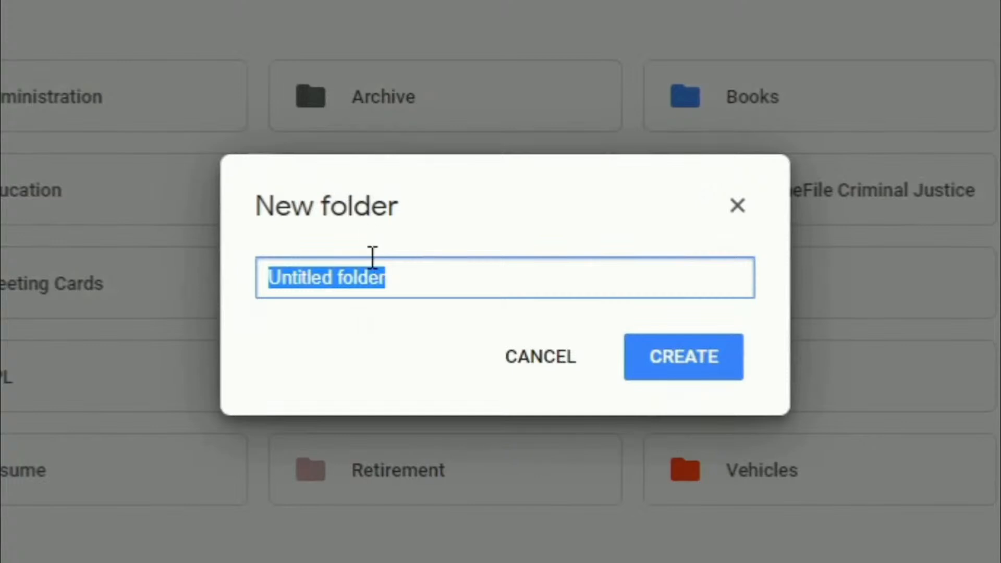
{"action": "type", "text": "GDri"}
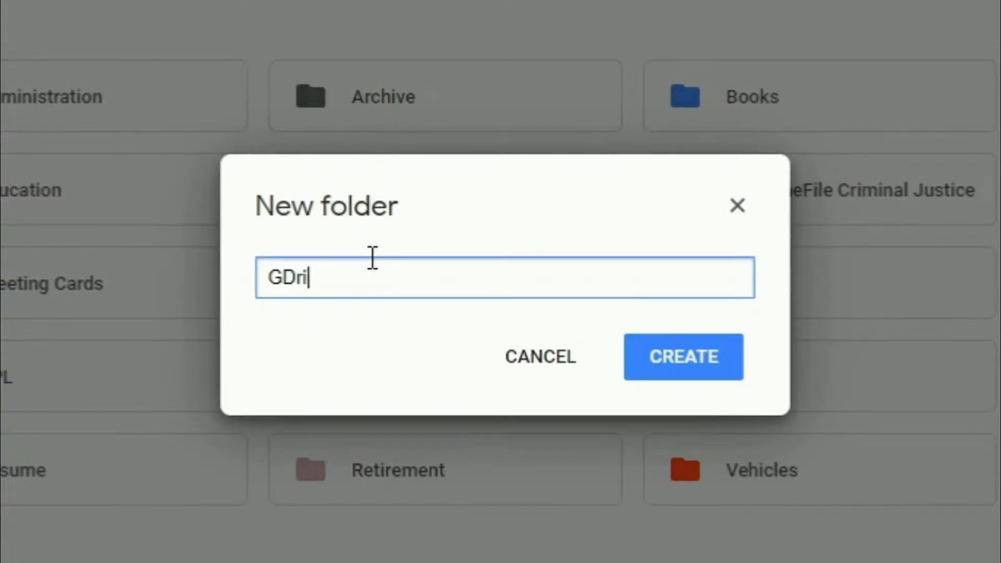
{"action": "type", "text": "ve Tutorial"}
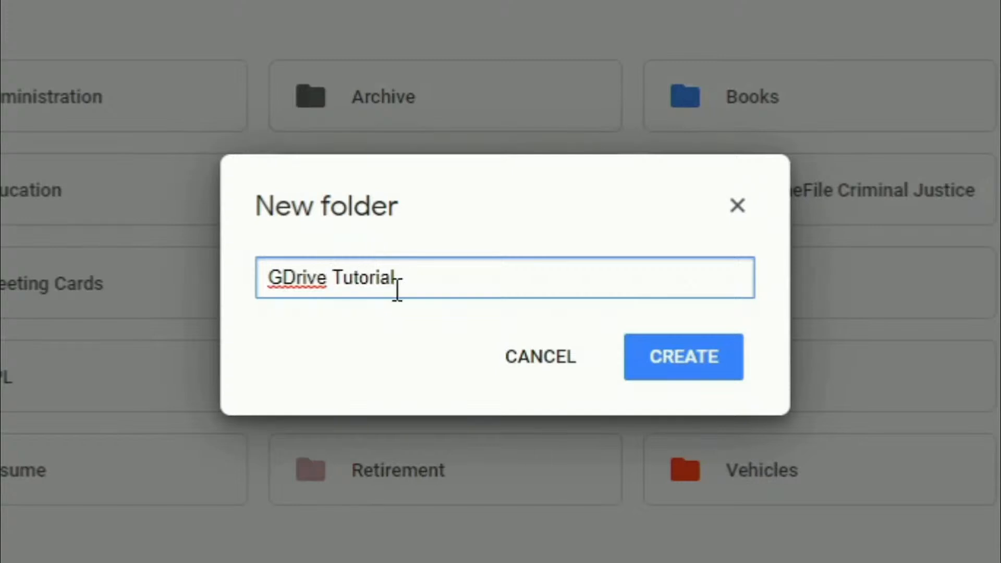
{"action": "left_click", "coordinate": [666, 371]}
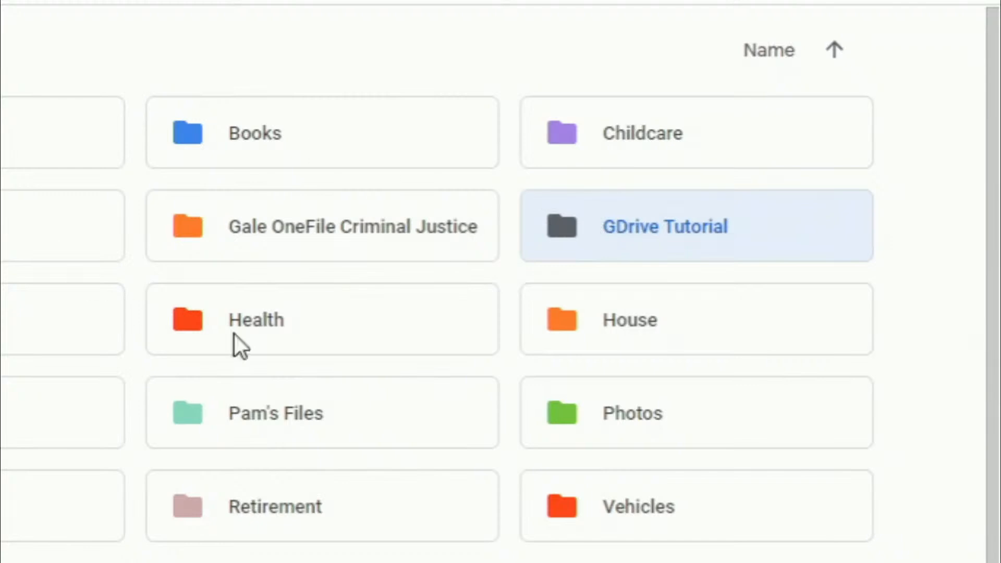
{"action": "left_click", "coordinate": [764, 58]}
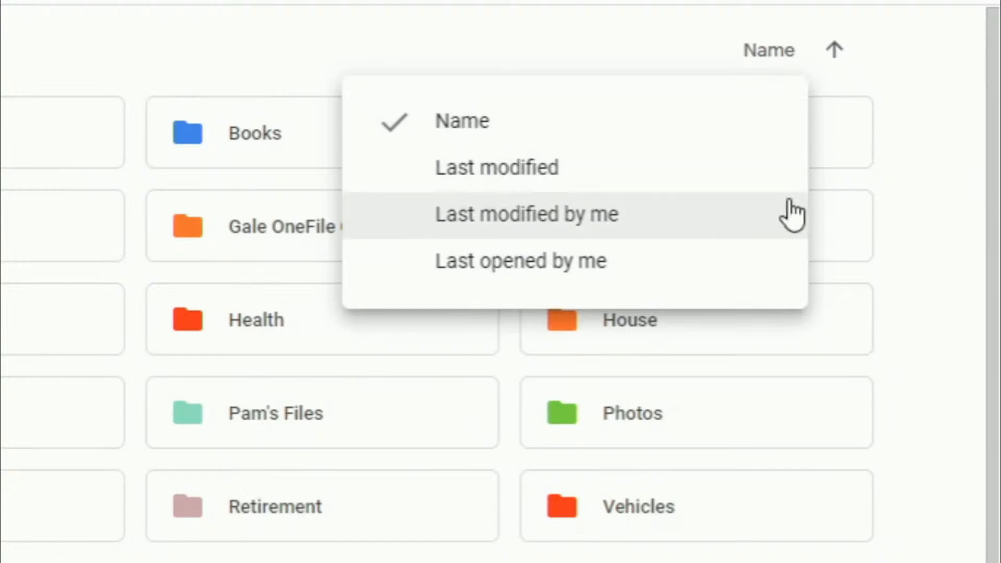
{"action": "left_click", "coordinate": [905, 211]}
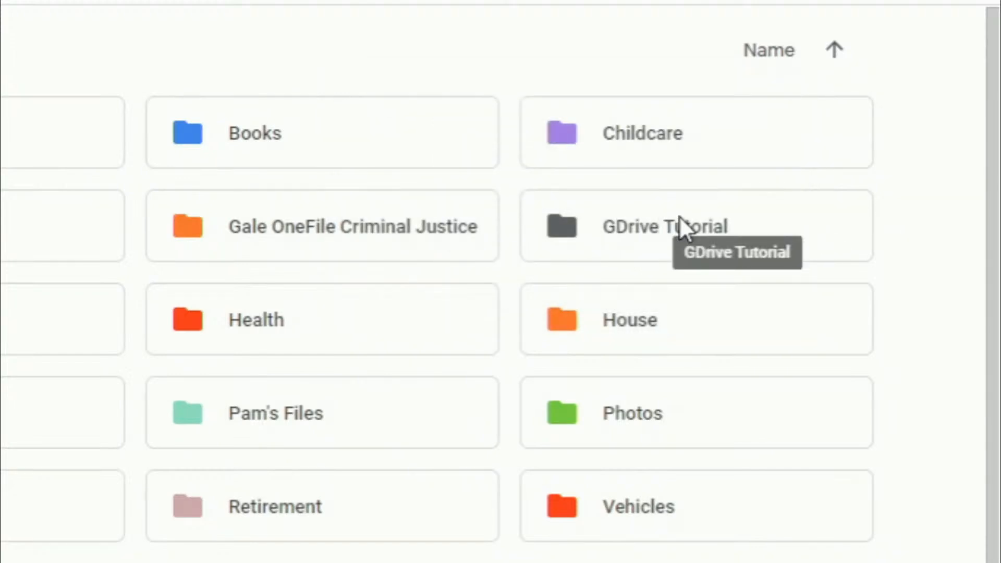
Change the color of the GDrive Tutorial folder to bright red.
{"action": "right_click", "coordinate": [613, 222]}
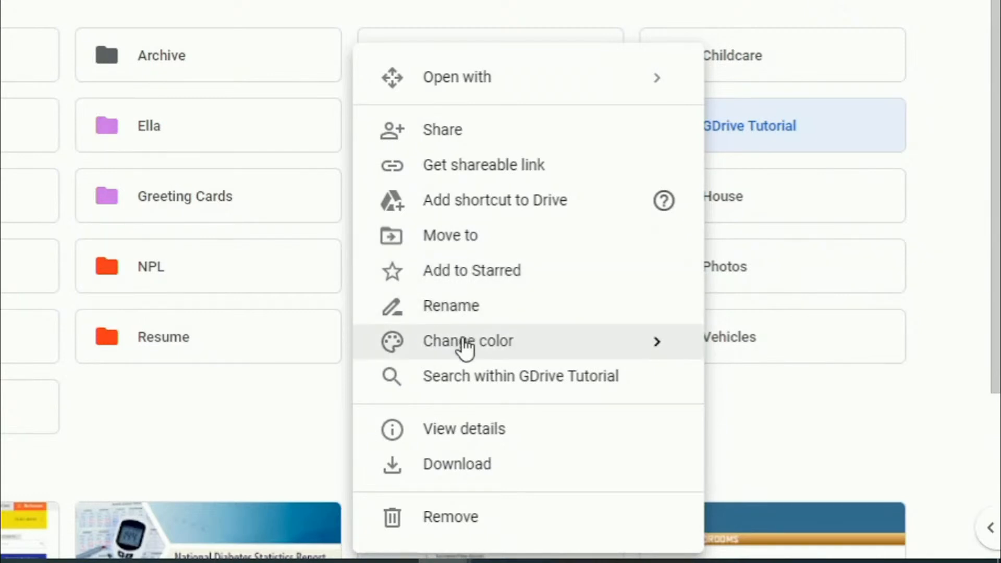
{"action": "mouse_move", "coordinate": [464, 346]}
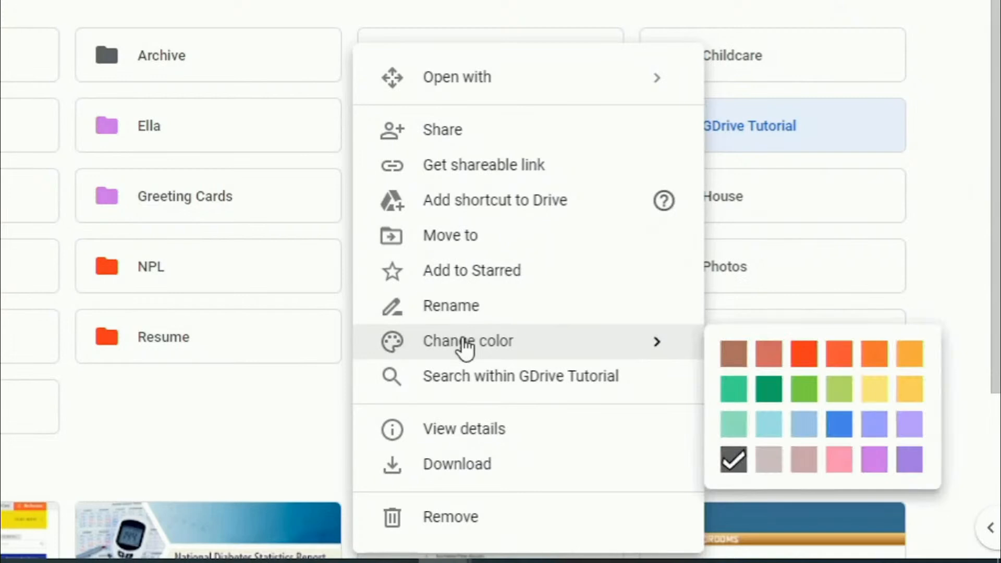
{"action": "left_click", "coordinate": [813, 364]}
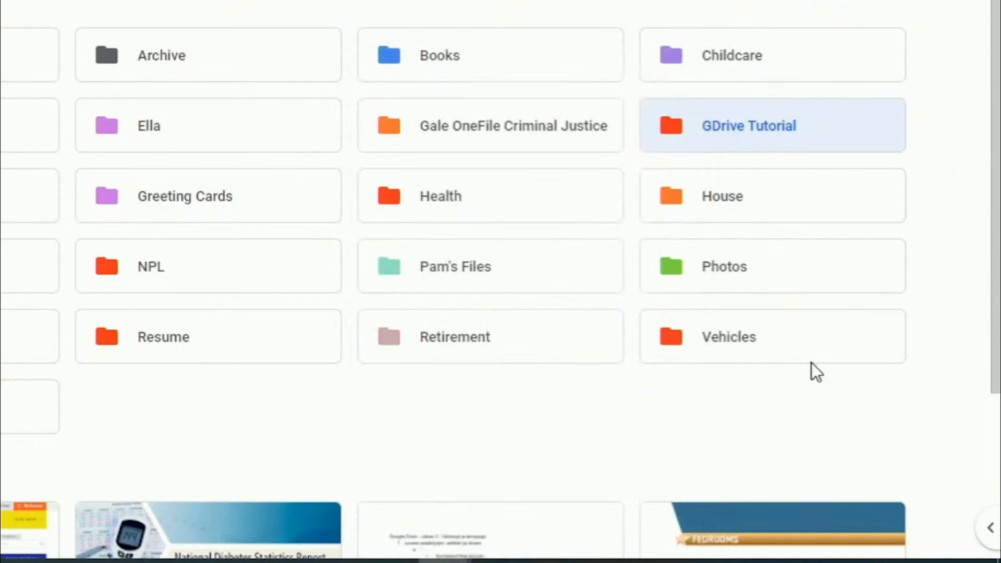
Open the GDrive Tutorial folder and create a subfolder named "Assets" inside it.
{"action": "double_click", "coordinate": [727, 124]}
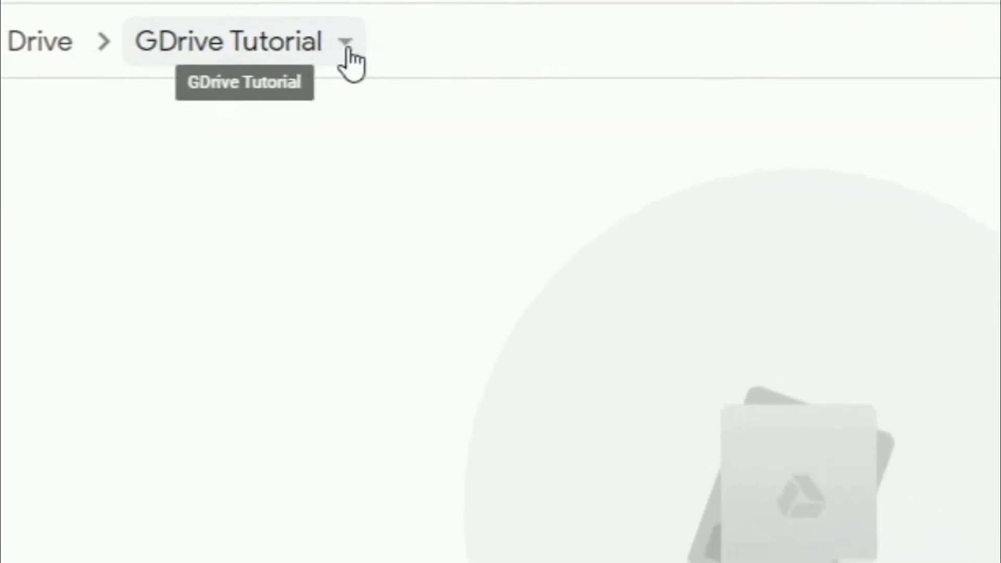
{"action": "left_click", "coordinate": [347, 46]}
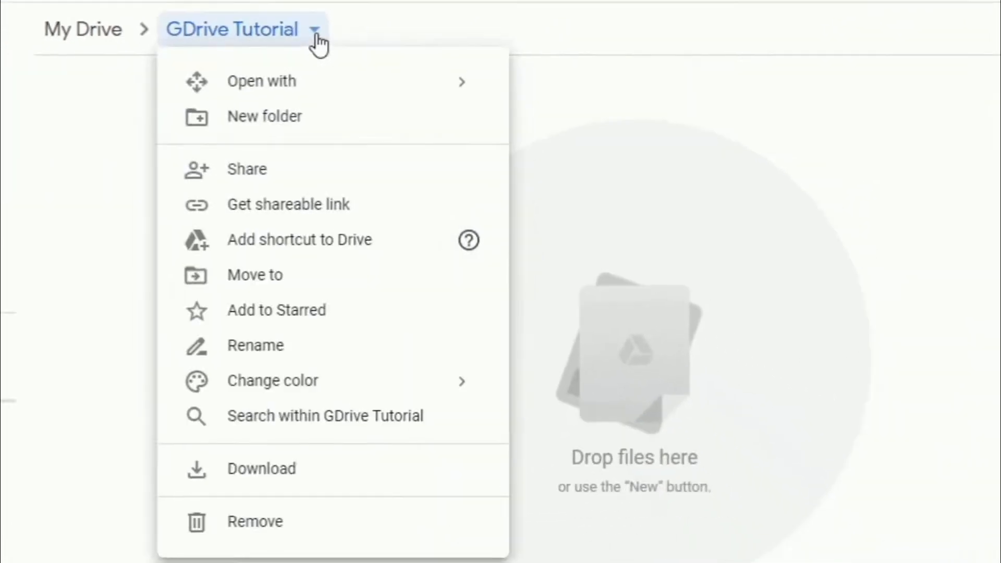
{"action": "left_click", "coordinate": [298, 117]}
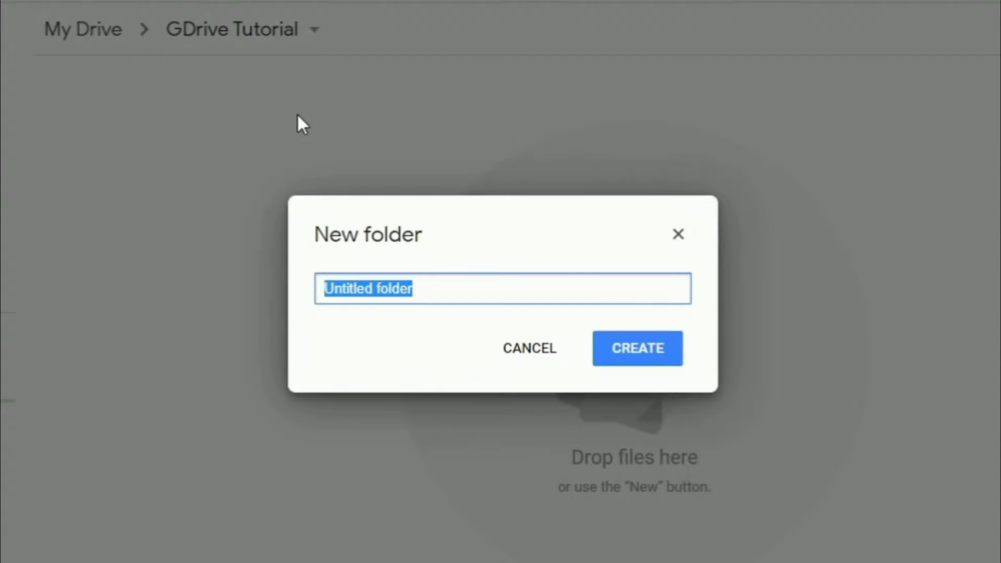
{"action": "type", "text": "Assets"}
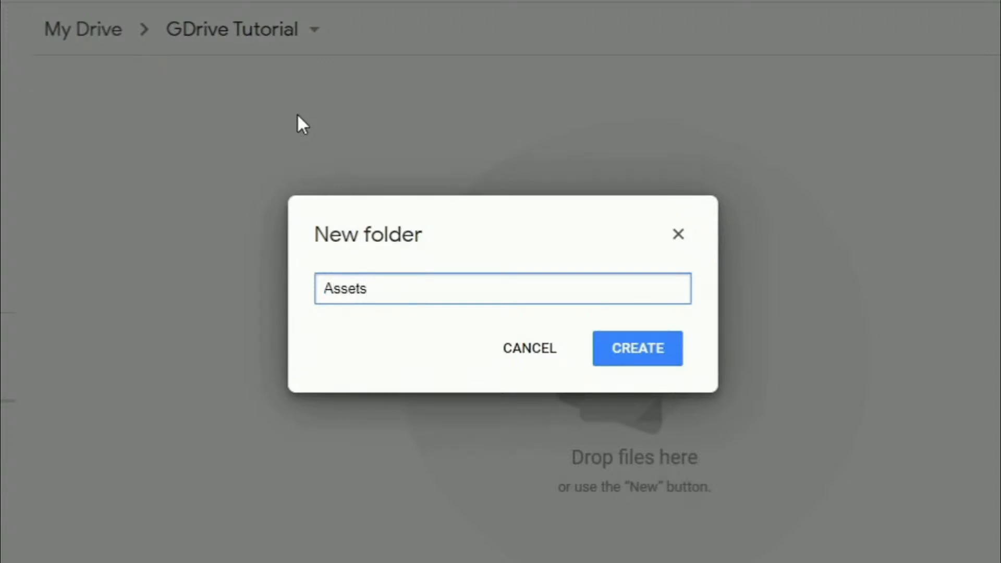
{"action": "left_click", "coordinate": [621, 348]}
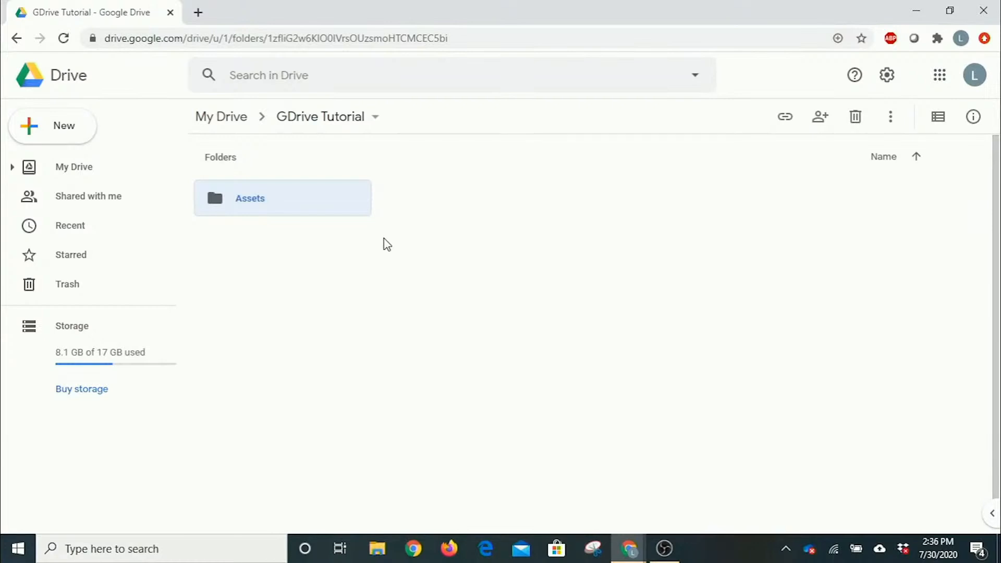
Open the Assets folder and create a subfolder named "Documents" inside it.
{"action": "double_click", "coordinate": [283, 202]}
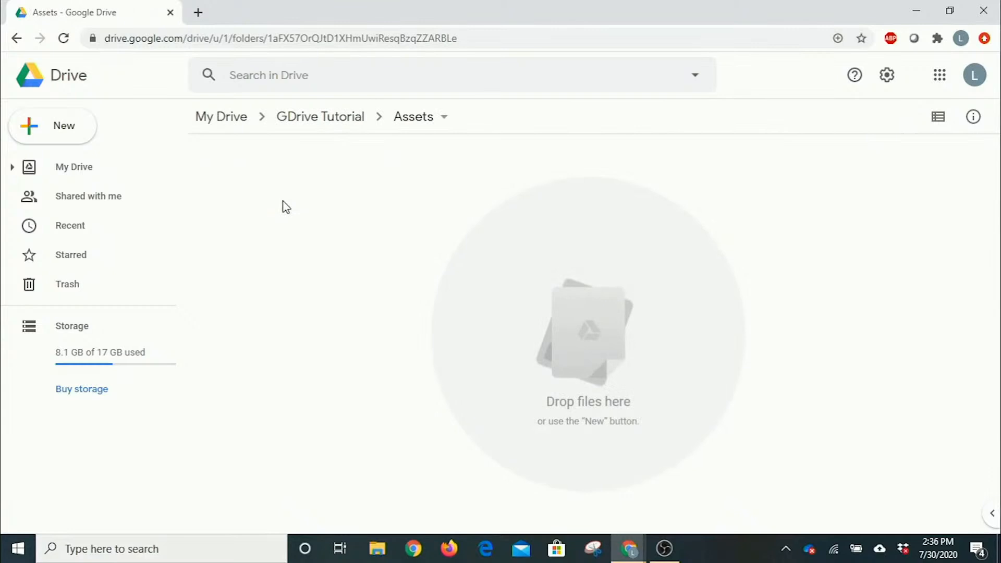
{"action": "left_click", "coordinate": [445, 119]}
{"action": "left_click", "coordinate": [450, 179]}
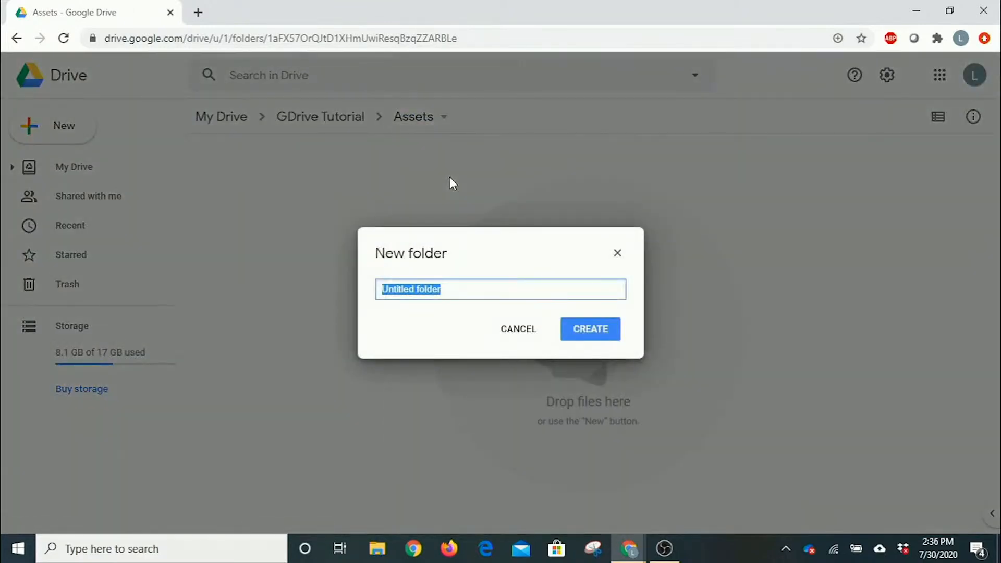
{"action": "type", "text": "Documents"}
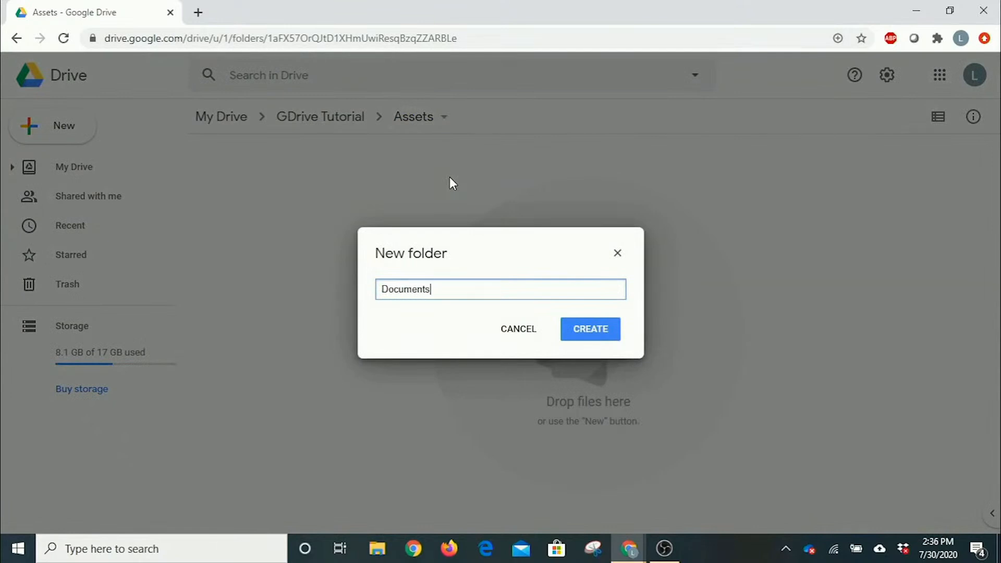
{"action": "left_click", "coordinate": [579, 331]}
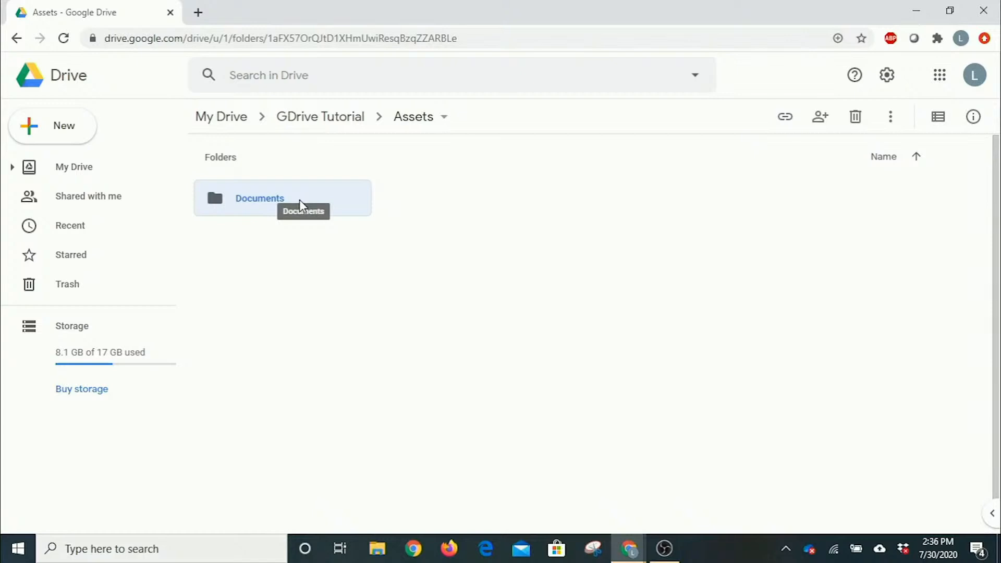
Upload the LOREM IPSUM DOLOR Word document from the local Example > Documents folder into the new Documents folder in Drive.
{"action": "double_click", "coordinate": [239, 210]}
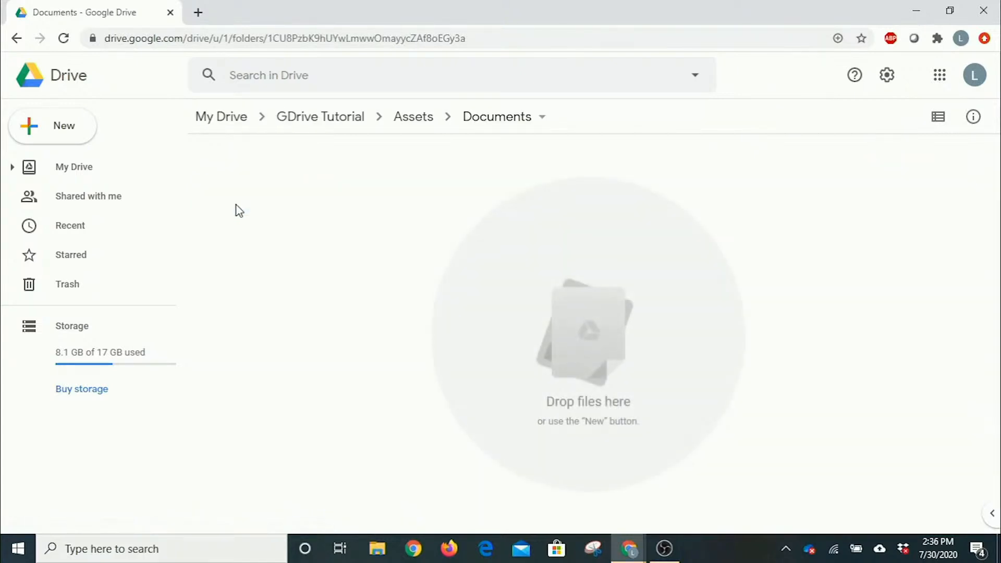
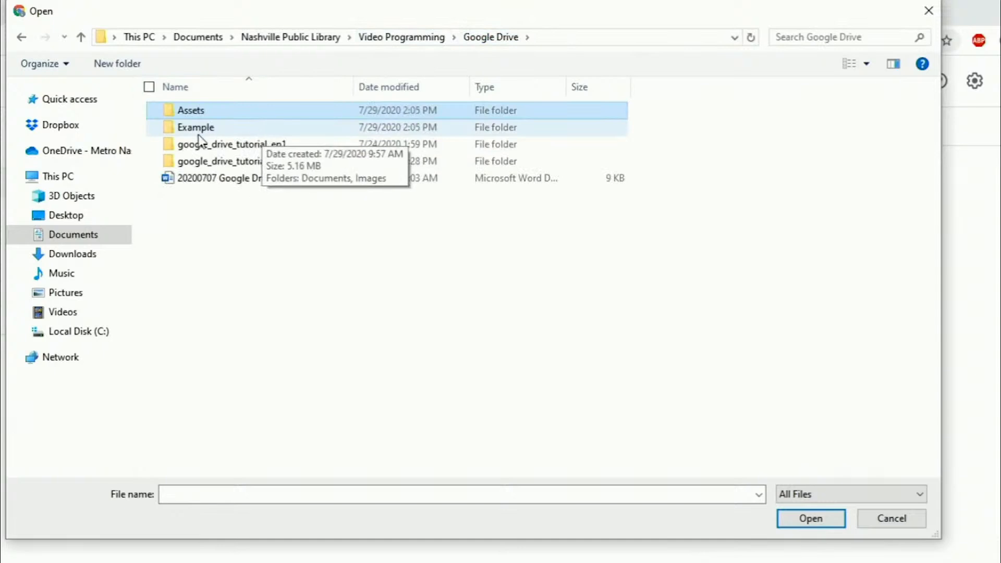
{"action": "double_click", "coordinate": [198, 134]}
{"action": "double_click", "coordinate": [198, 112]}
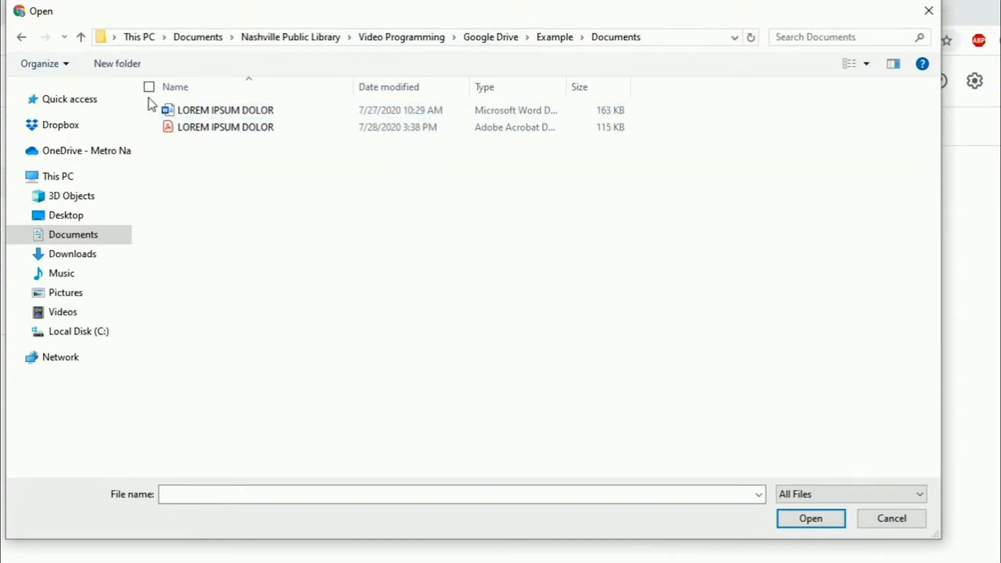
{"action": "left_click", "coordinate": [214, 112]}
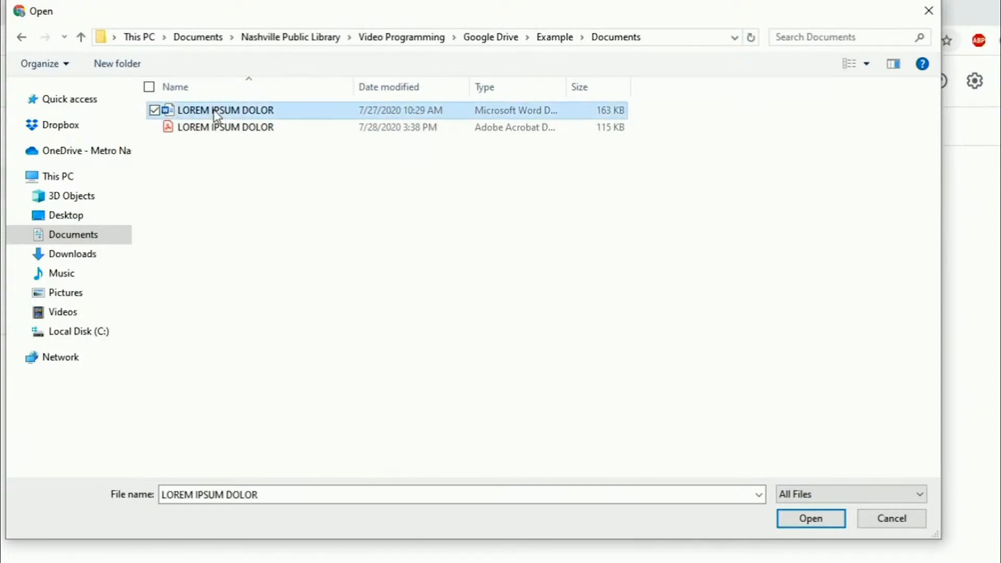
{"action": "left_click", "coordinate": [817, 524]}
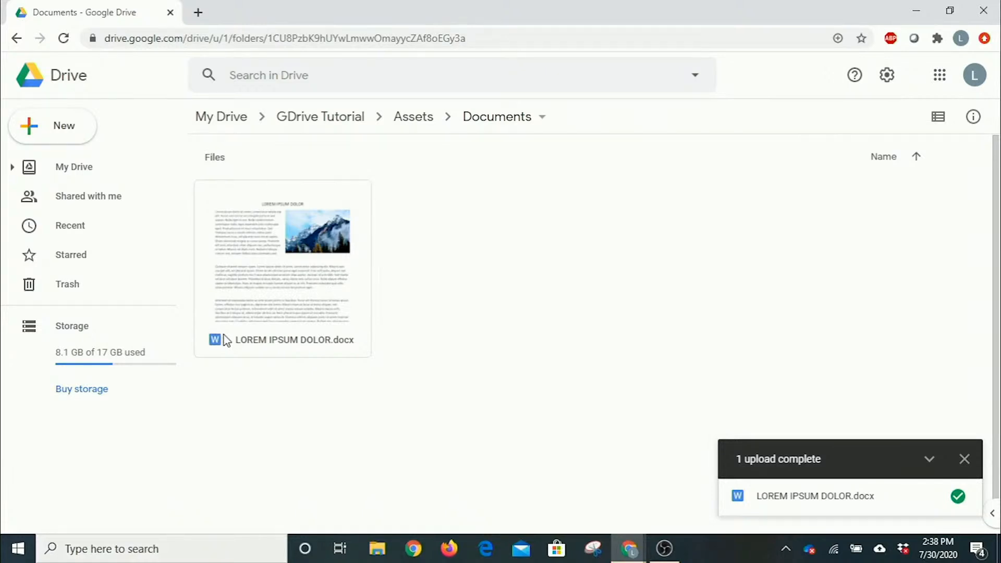
{"action": "left_click", "coordinate": [964, 459]}
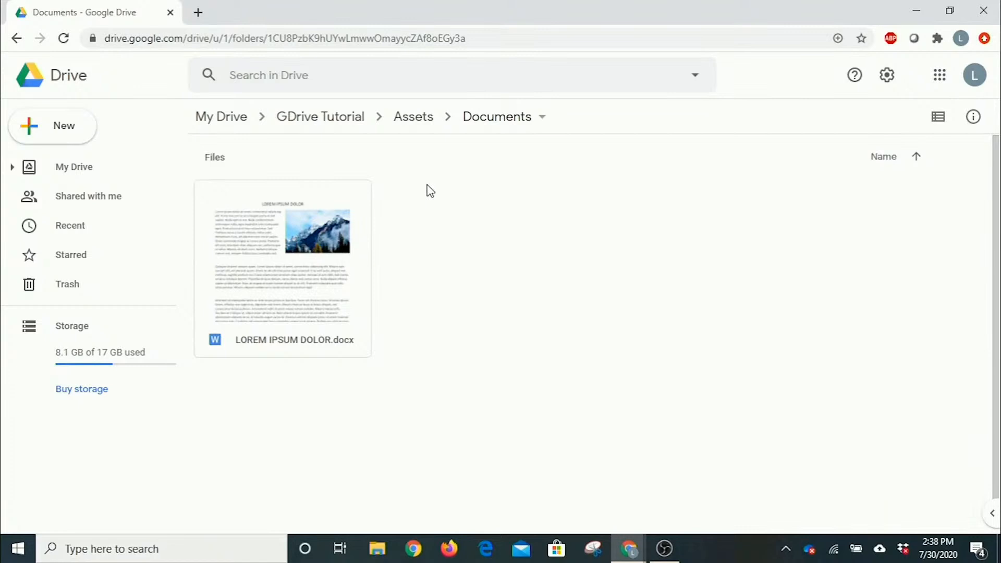
Return to the Assets folder and upload the local Images folder from Example into it.
{"action": "left_click", "coordinate": [401, 127]}
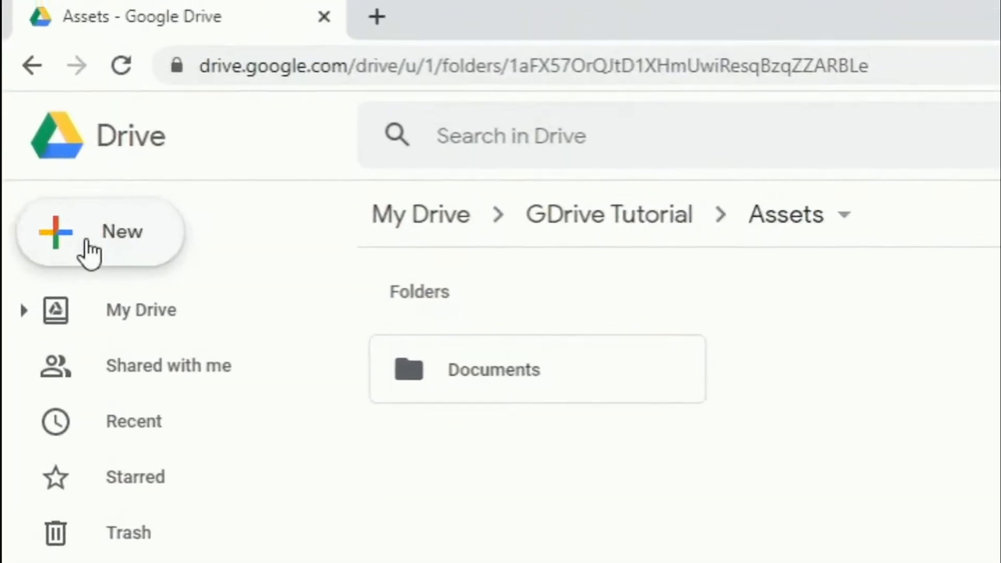
{"action": "left_click", "coordinate": [89, 253]}
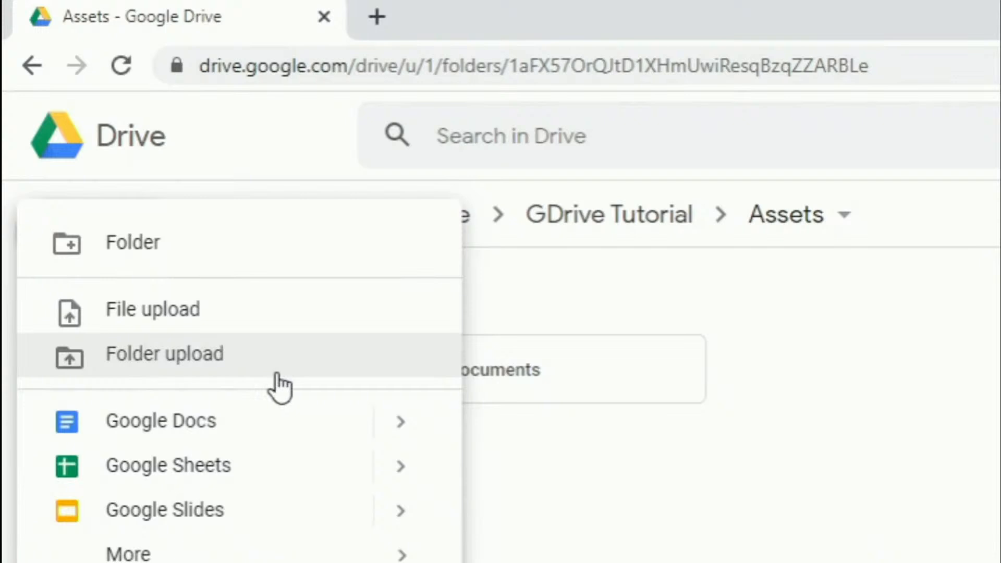
{"action": "left_click", "coordinate": [158, 356]}
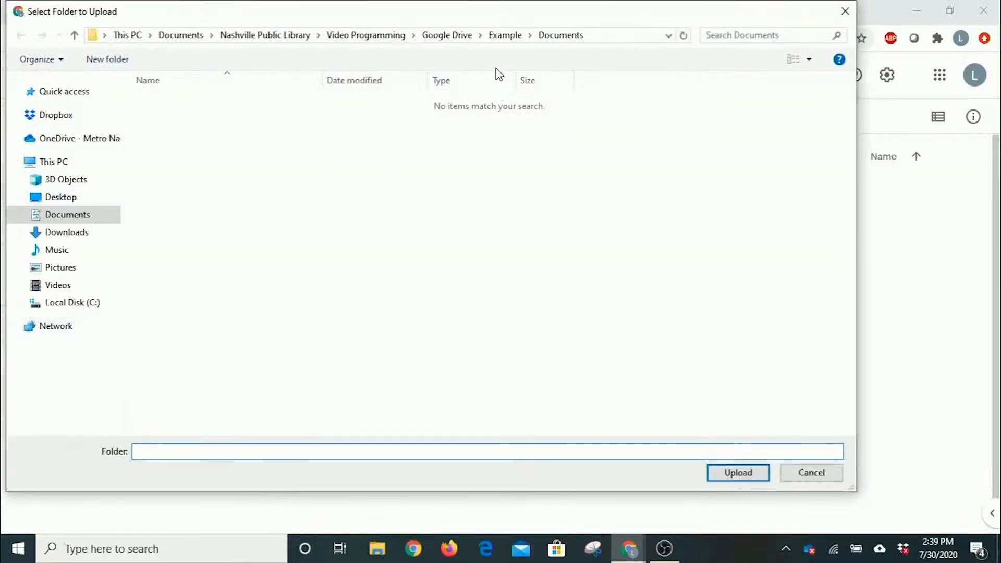
{"action": "left_click", "coordinate": [508, 37]}
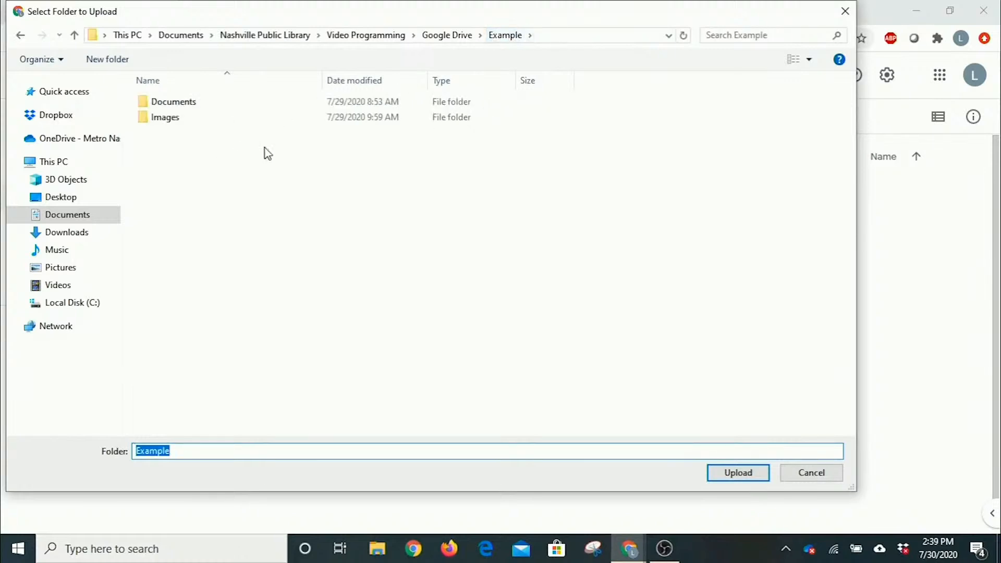
{"action": "left_click", "coordinate": [174, 121]}
{"action": "left_click", "coordinate": [734, 475]}
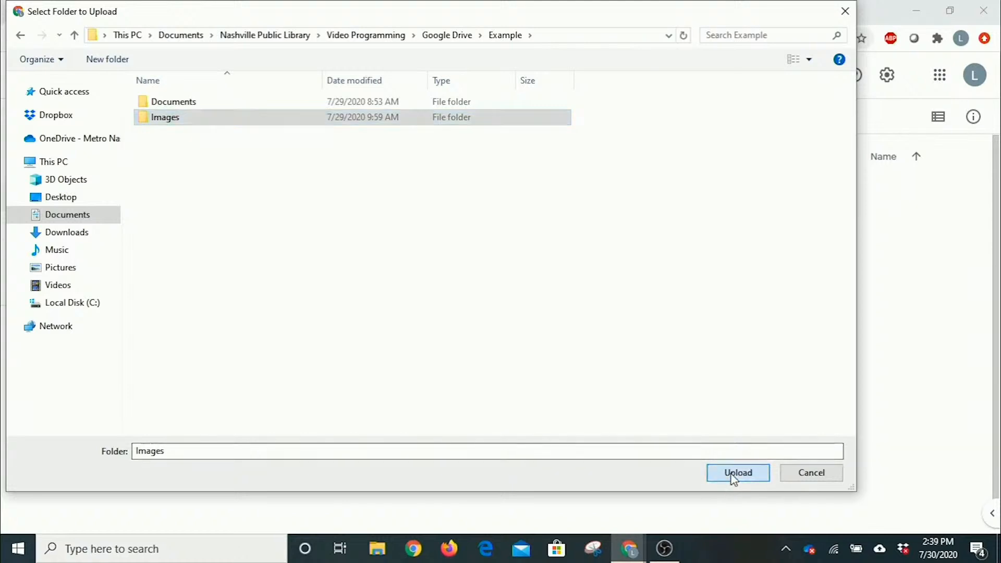
{"action": "left_click", "coordinate": [569, 128]}
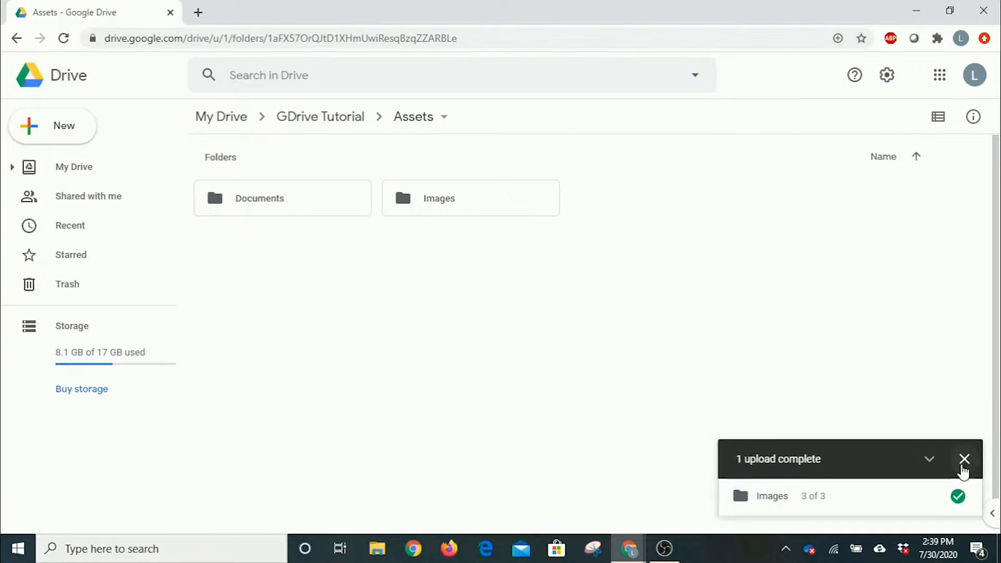
{"action": "left_click", "coordinate": [964, 459]}
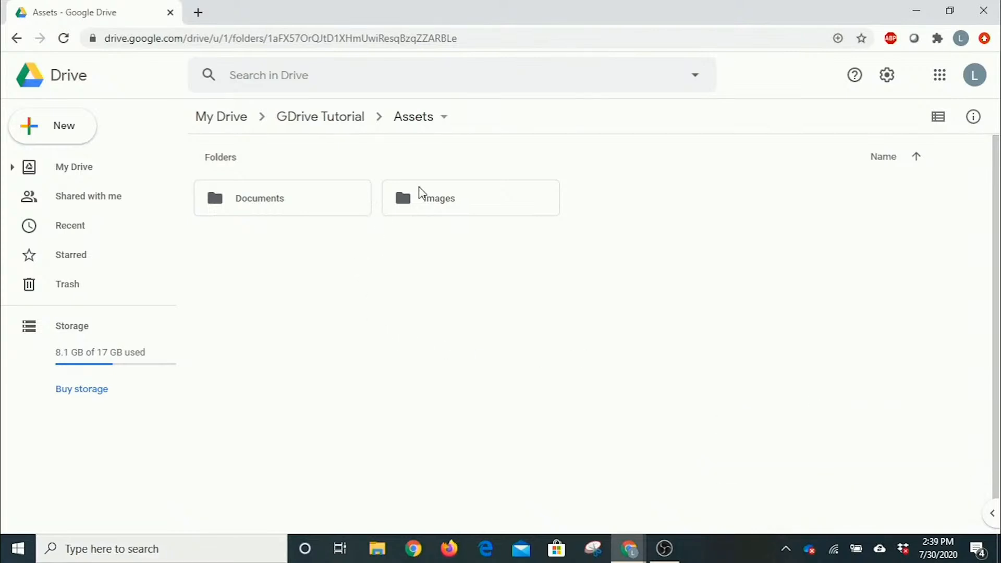
View the files in the uploaded Images folder and return through Assets to the Documents folder.
{"action": "double_click", "coordinate": [476, 202]}
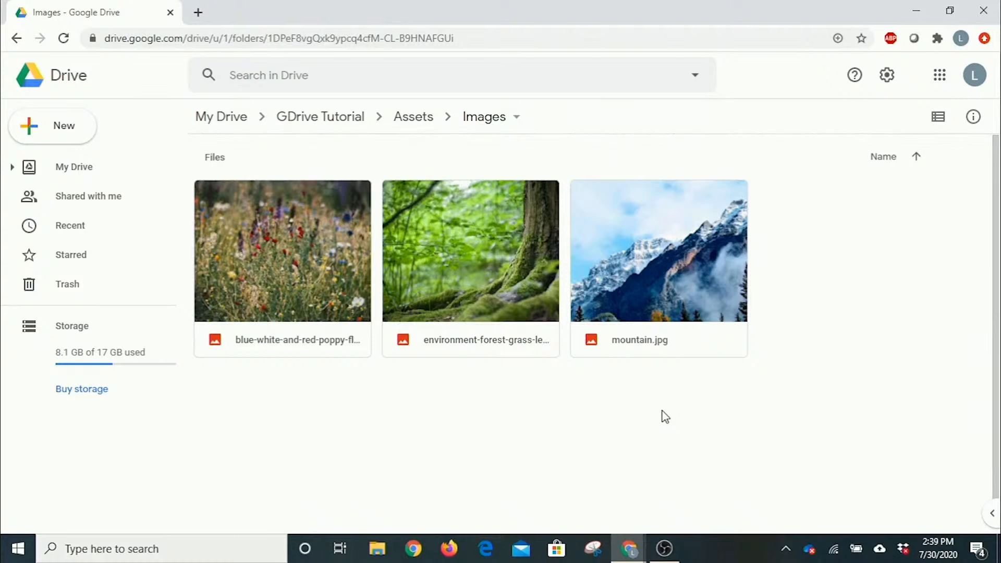
{"action": "left_click", "coordinate": [404, 121]}
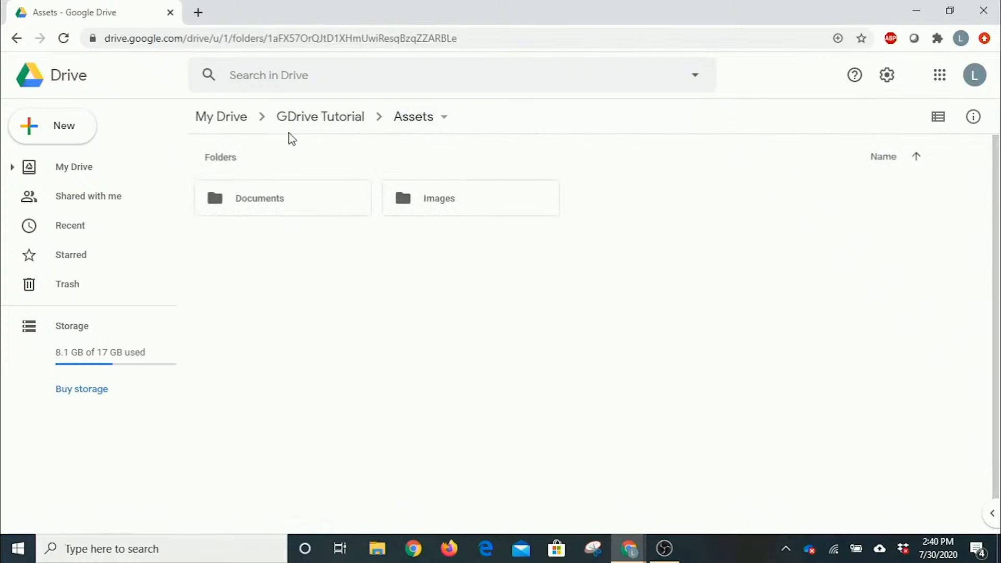
{"action": "double_click", "coordinate": [287, 198]}
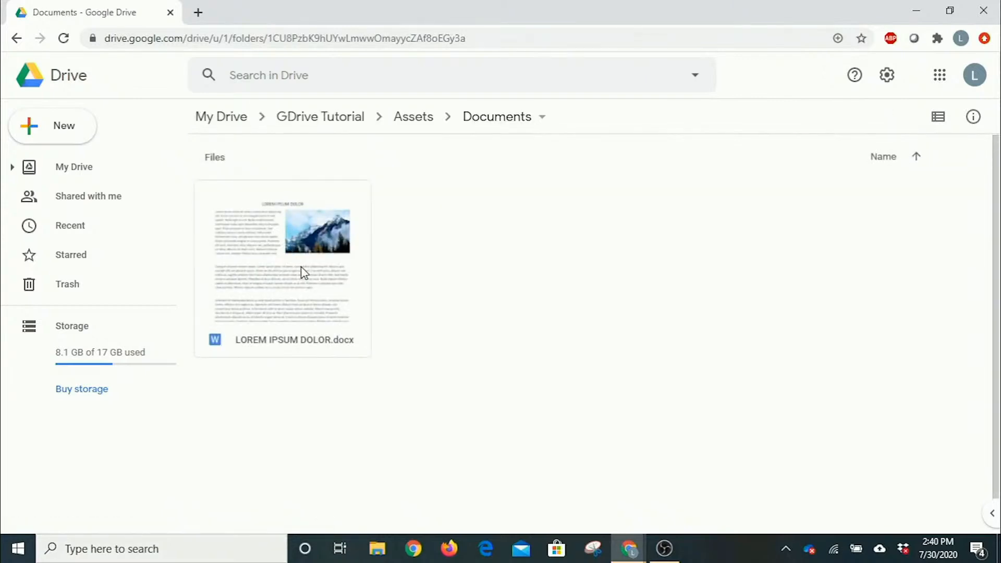
Preview LOREM IPSUM DOLOR.docx, examine its available apps and additional file actions, and close the preview.
{"action": "left_click", "coordinate": [281, 295]}
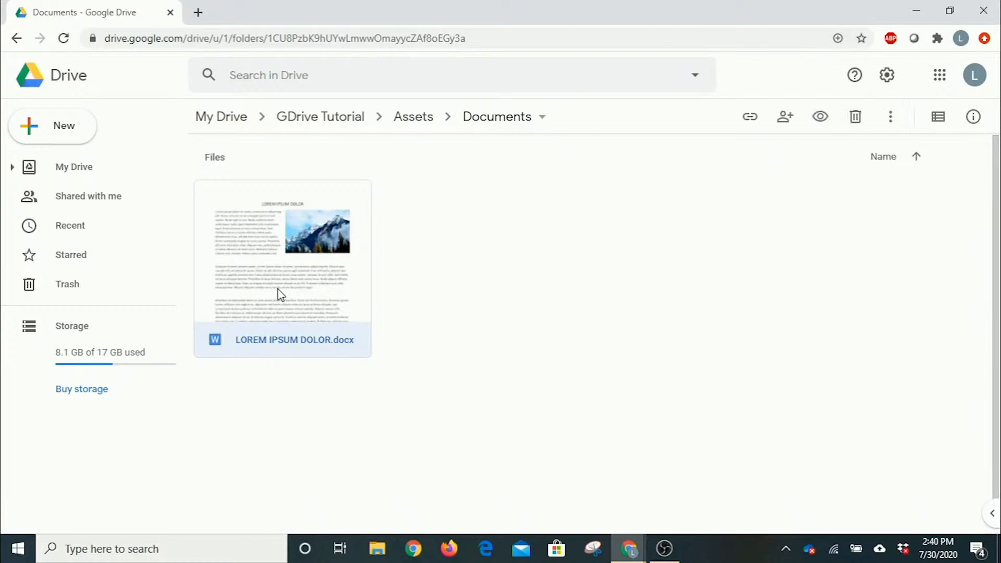
{"action": "double_click", "coordinate": [281, 295]}
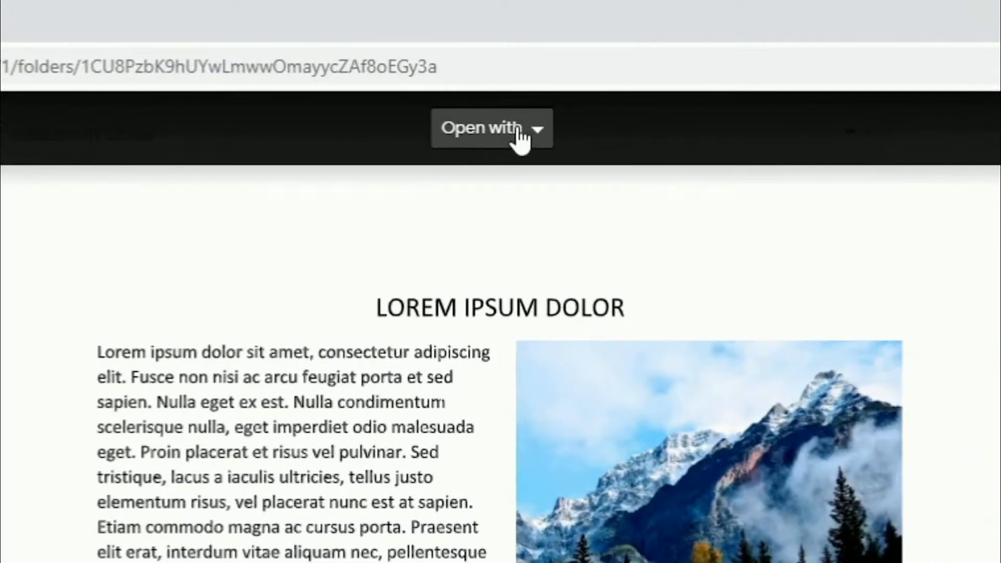
{"action": "left_click", "coordinate": [520, 138]}
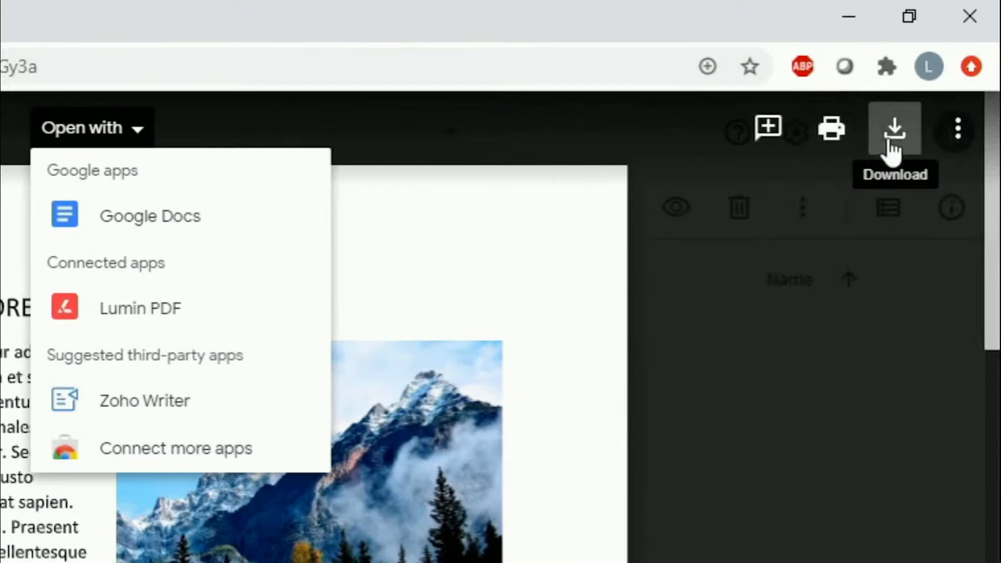
{"action": "left_click", "coordinate": [958, 141]}
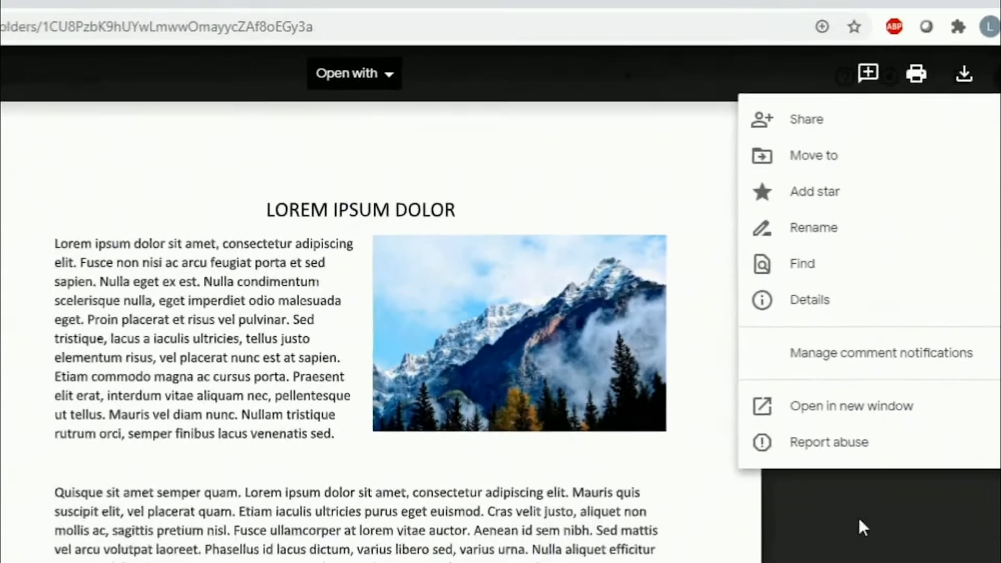
{"action": "left_click", "coordinate": [861, 526]}
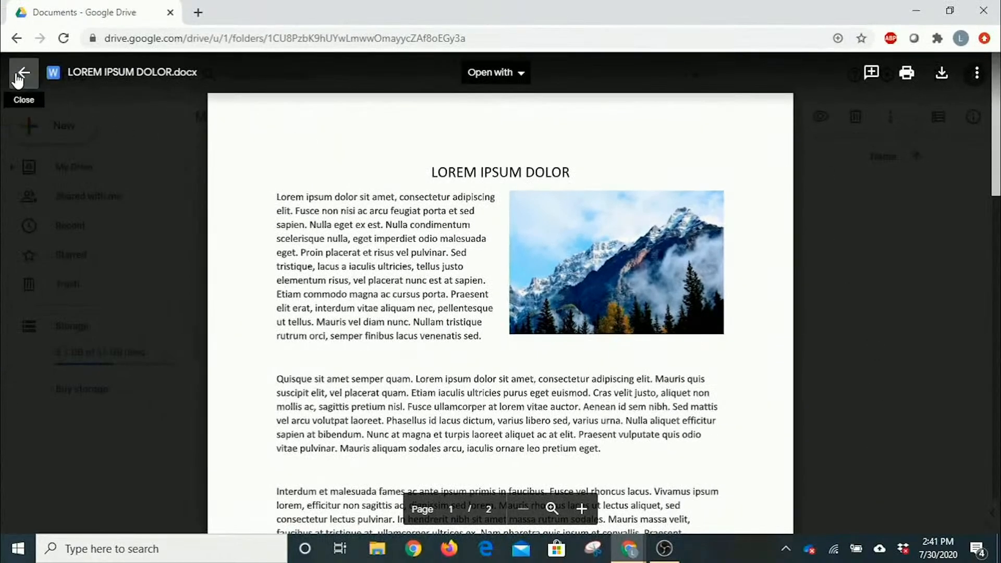
{"action": "left_click", "coordinate": [519, 78]}
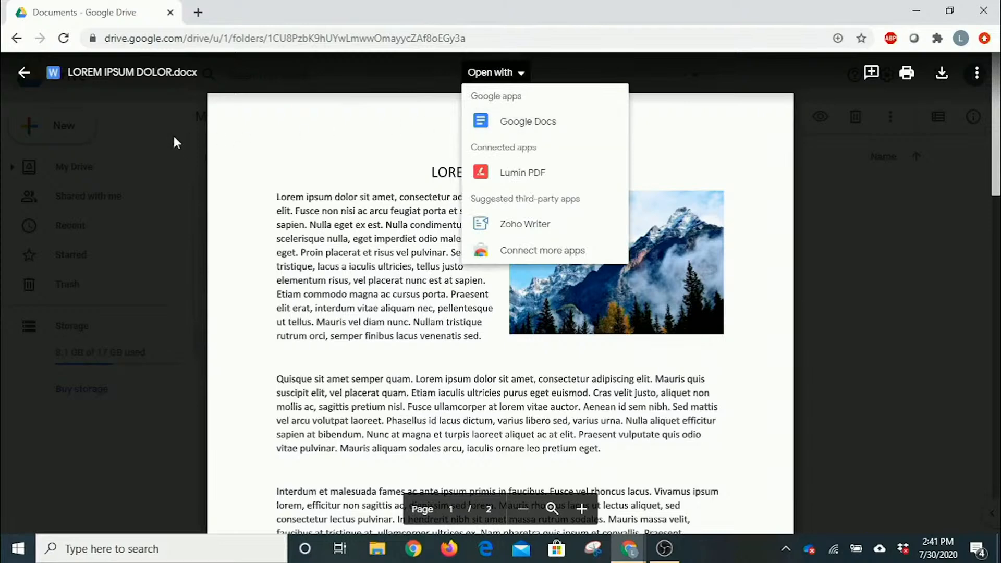
{"action": "left_click", "coordinate": [24, 72]}
{"action": "left_click", "coordinate": [24, 72]}
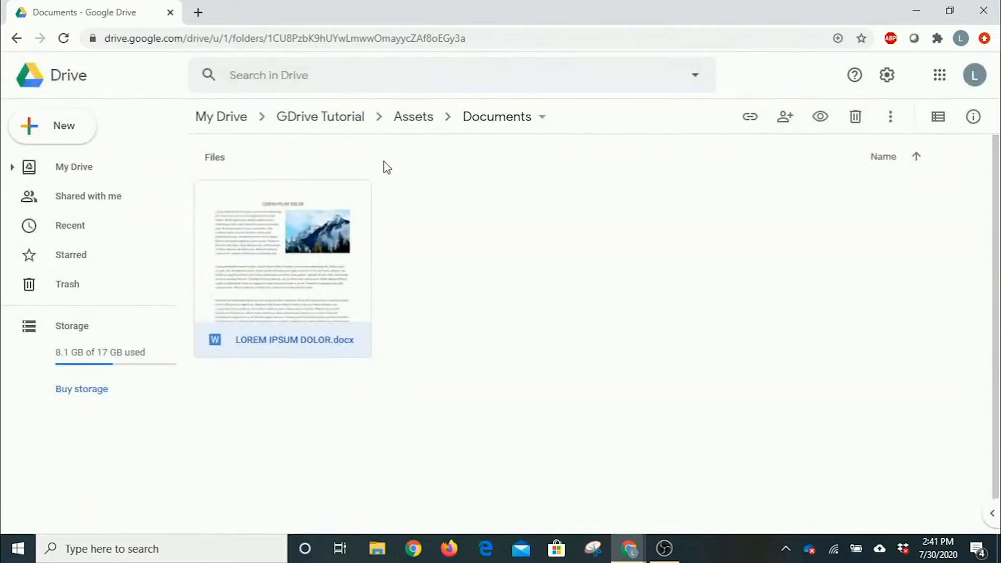
Open LOREM IPSUM DOLOR.docx with Google Docs and save it as a Google Docs file.
{"action": "right_click", "coordinate": [270, 274]}
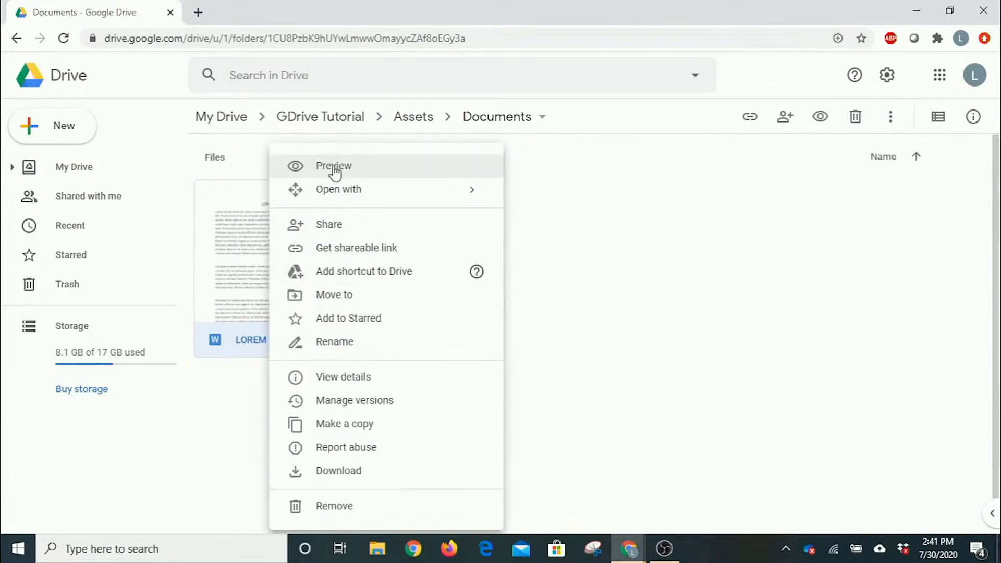
{"action": "mouse_move", "coordinate": [331, 190]}
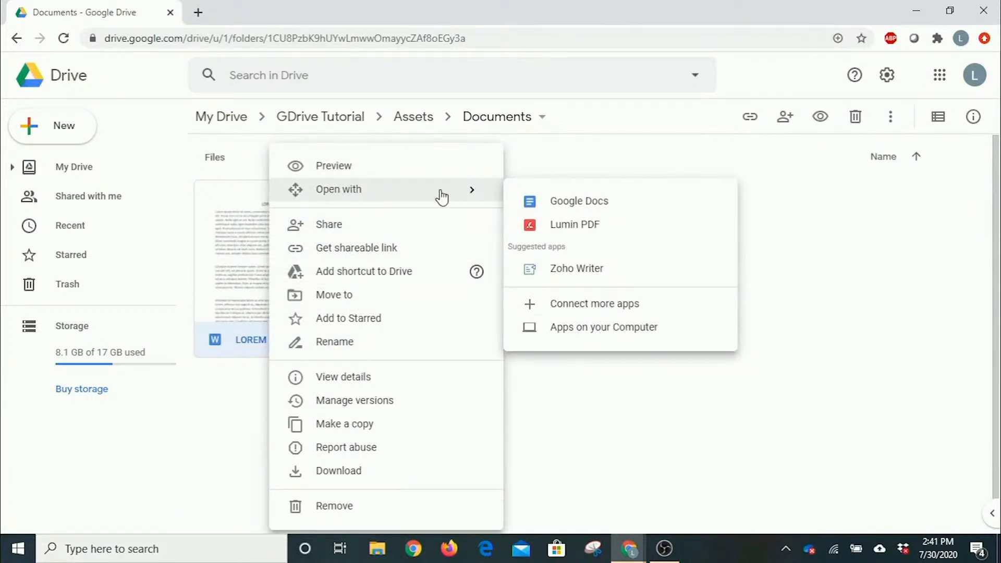
{"action": "left_click", "coordinate": [580, 206]}
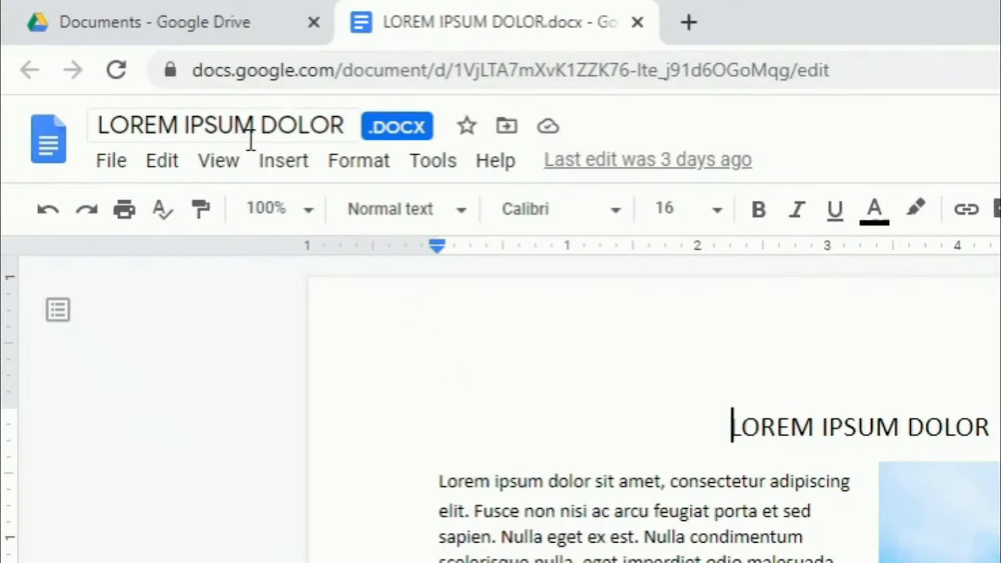
{"action": "left_click", "coordinate": [111, 162]}
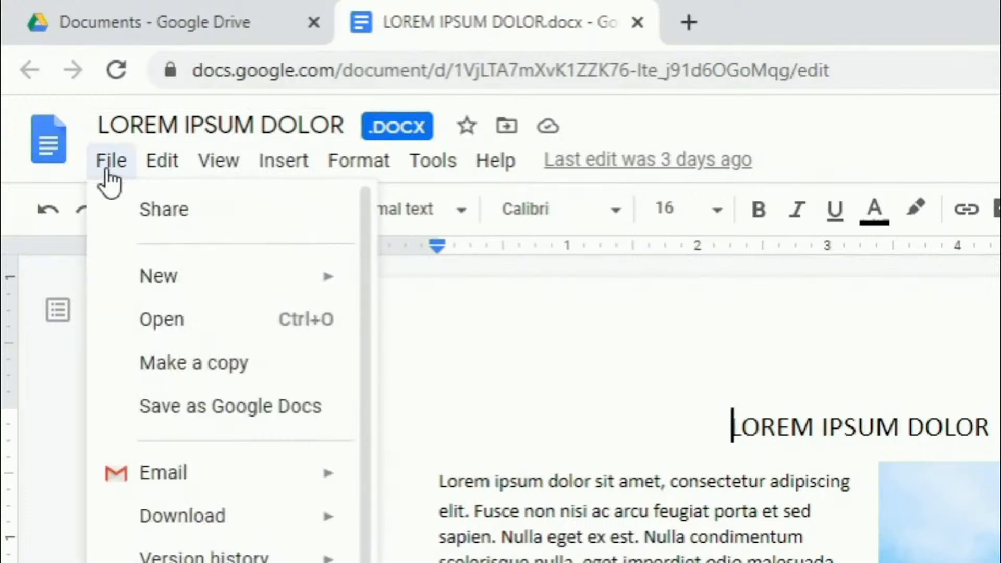
{"action": "left_click", "coordinate": [151, 417]}
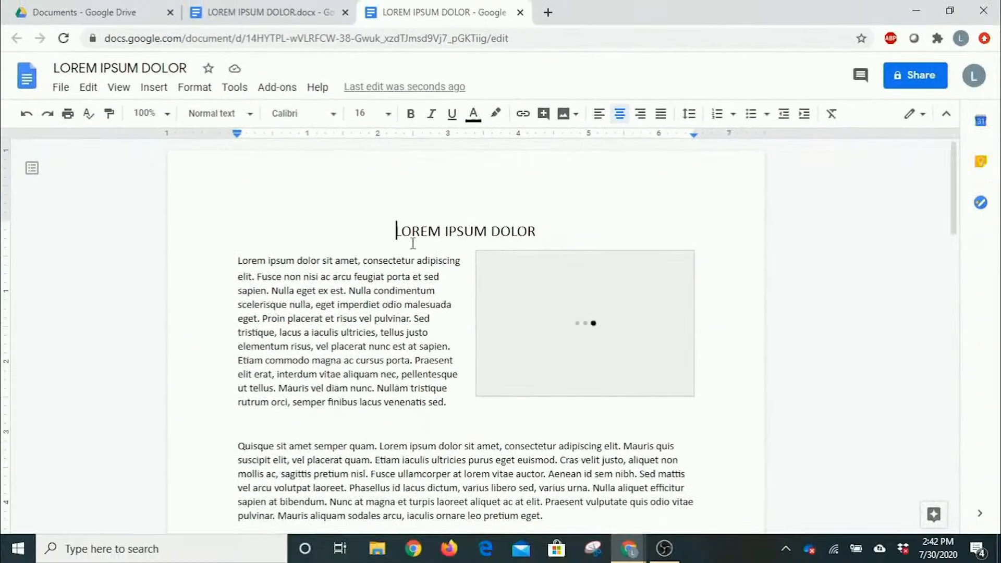
Compare the .docx and Google Docs versions of LOREM IPSUM DOLOR, close both, and return to the Documents folder.
{"action": "left_click", "coordinate": [259, 14]}
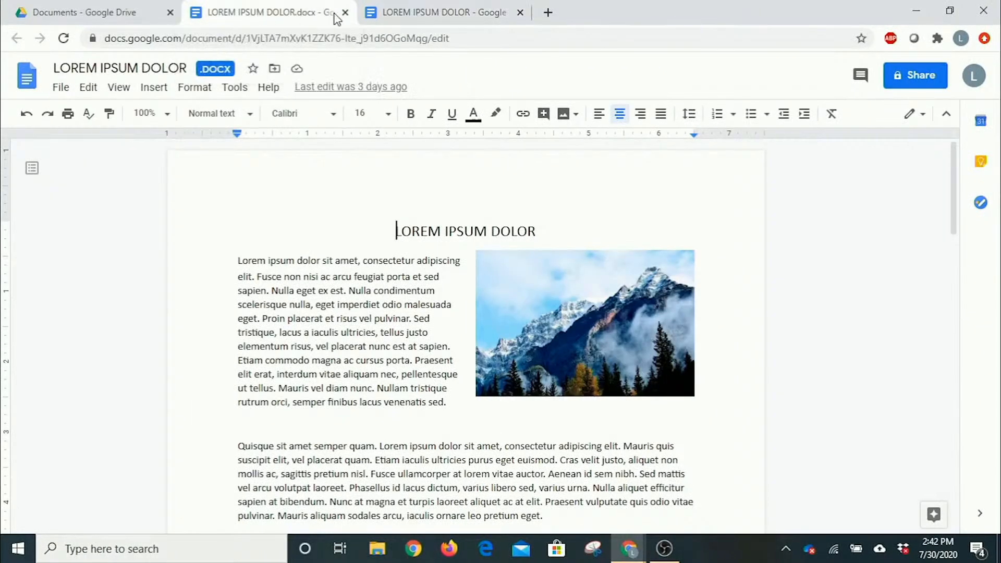
{"action": "left_click", "coordinate": [422, 10]}
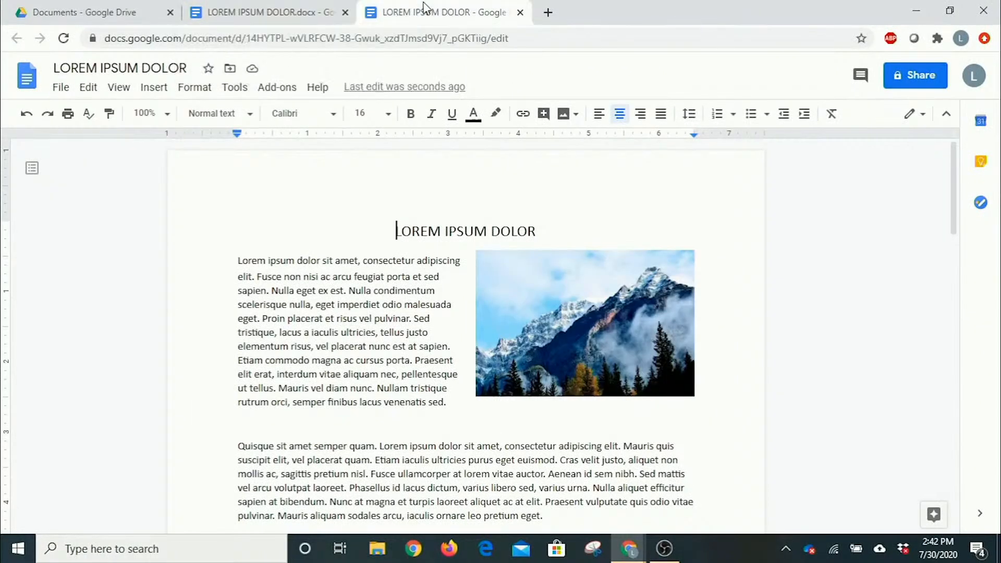
{"action": "left_click", "coordinate": [277, 15]}
{"action": "left_click", "coordinate": [433, 12]}
{"action": "left_click", "coordinate": [277, 13]}
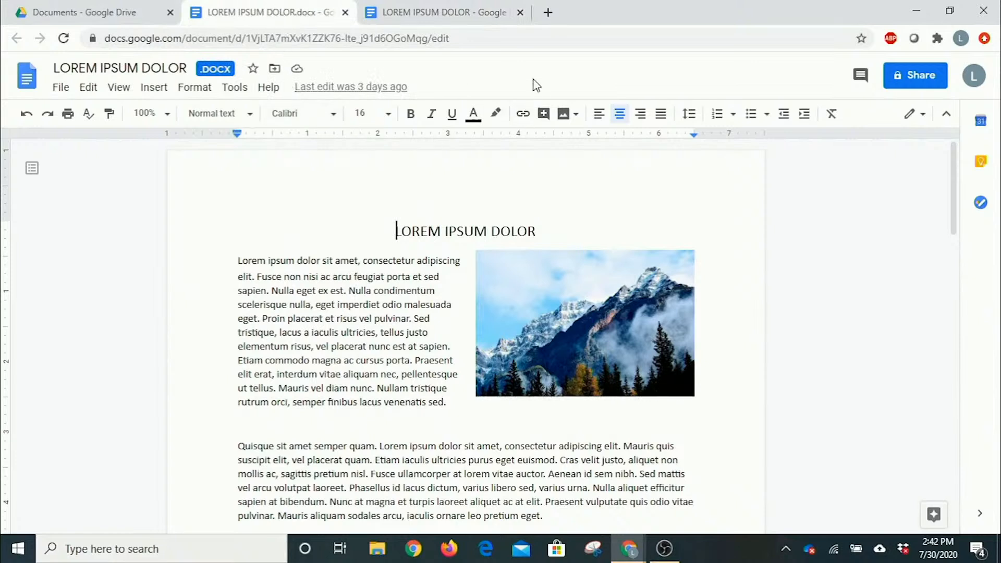
{"action": "left_click", "coordinate": [520, 13]}
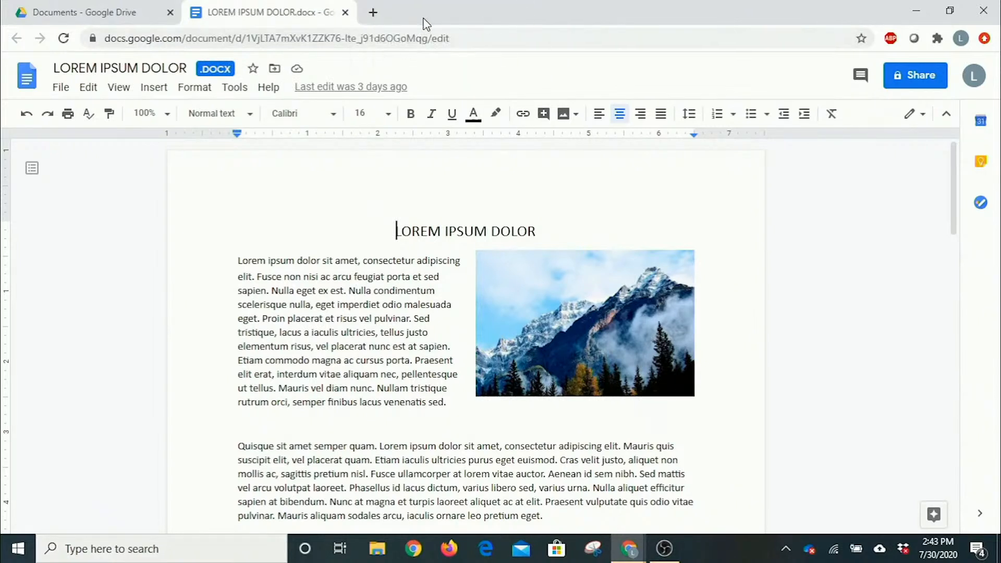
{"action": "left_click", "coordinate": [345, 13]}
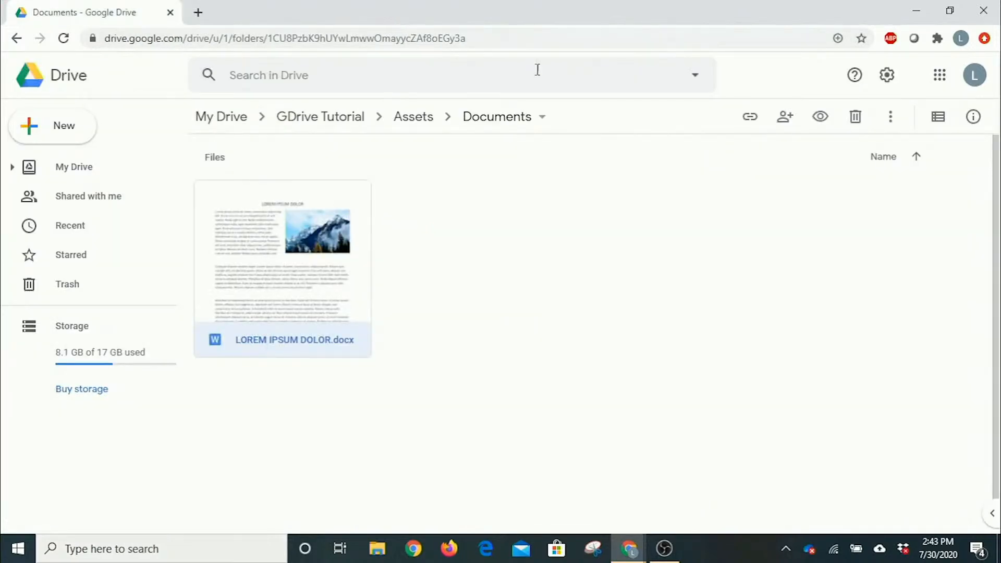
{"action": "left_click", "coordinate": [690, 255]}
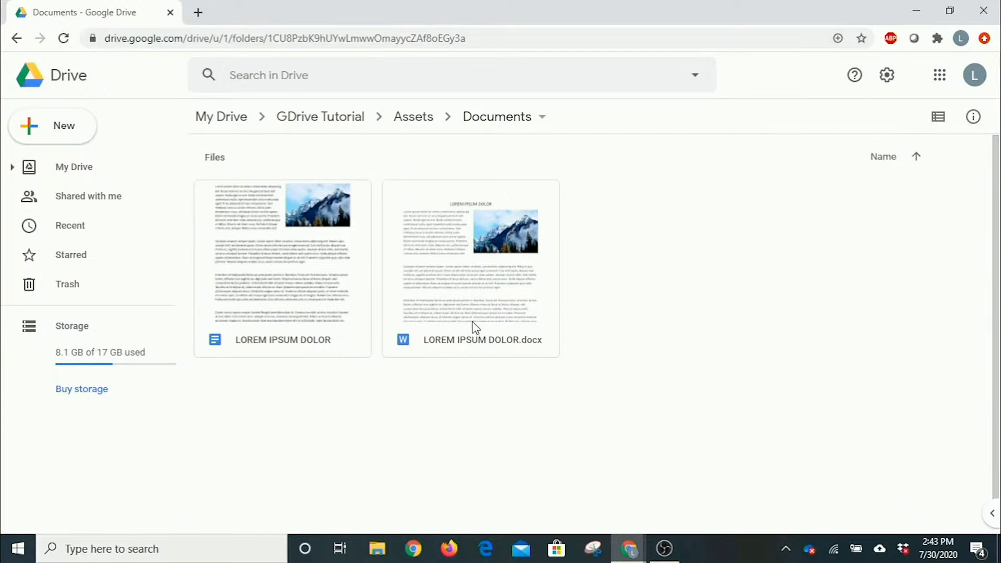
Remove LOREM IPSUM DOLOR.docx from the Documents folder and permanently delete it from the Trash.
{"action": "left_click", "coordinate": [497, 280]}
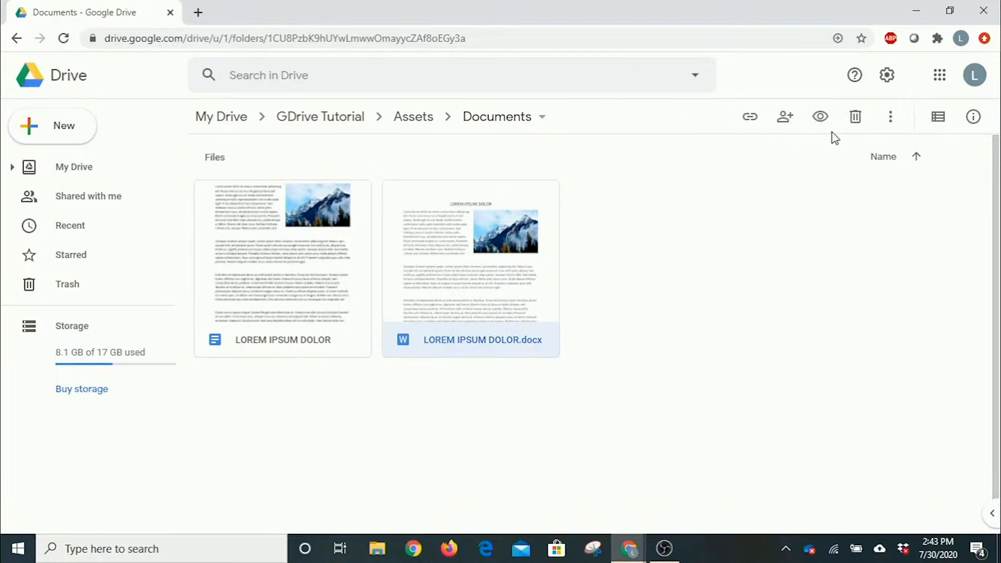
{"action": "left_click", "coordinate": [855, 118]}
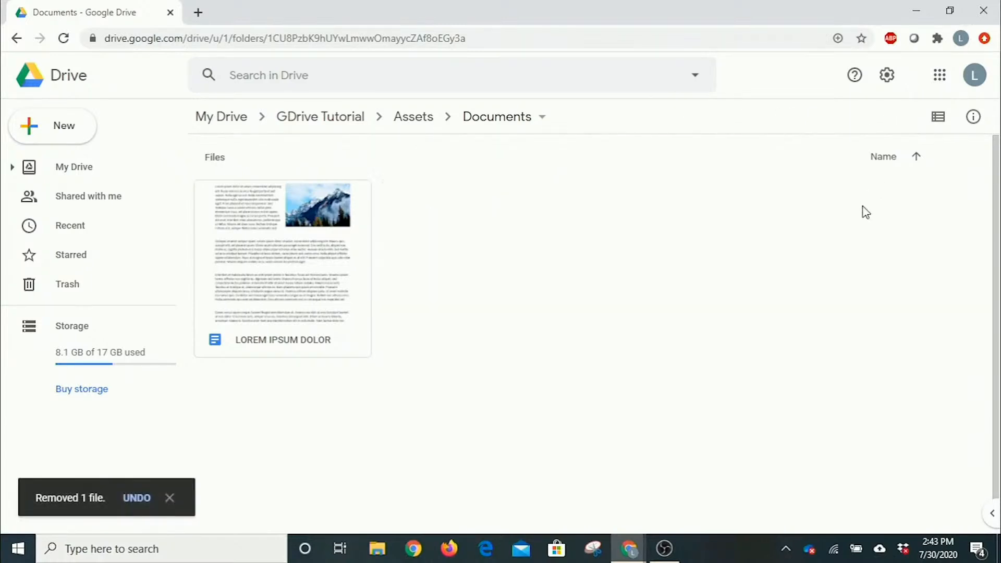
{"action": "left_click", "coordinate": [60, 291]}
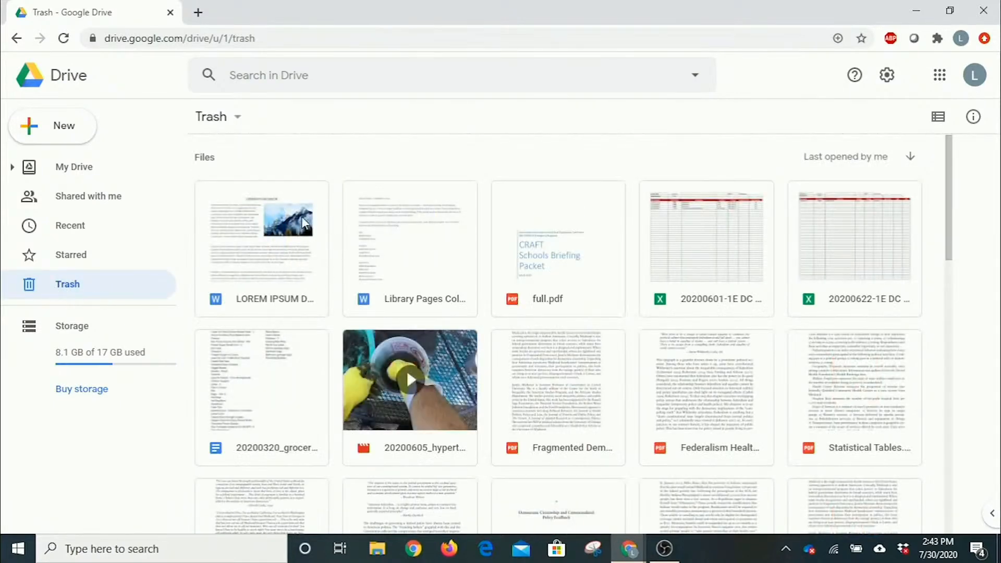
{"action": "left_click", "coordinate": [255, 246]}
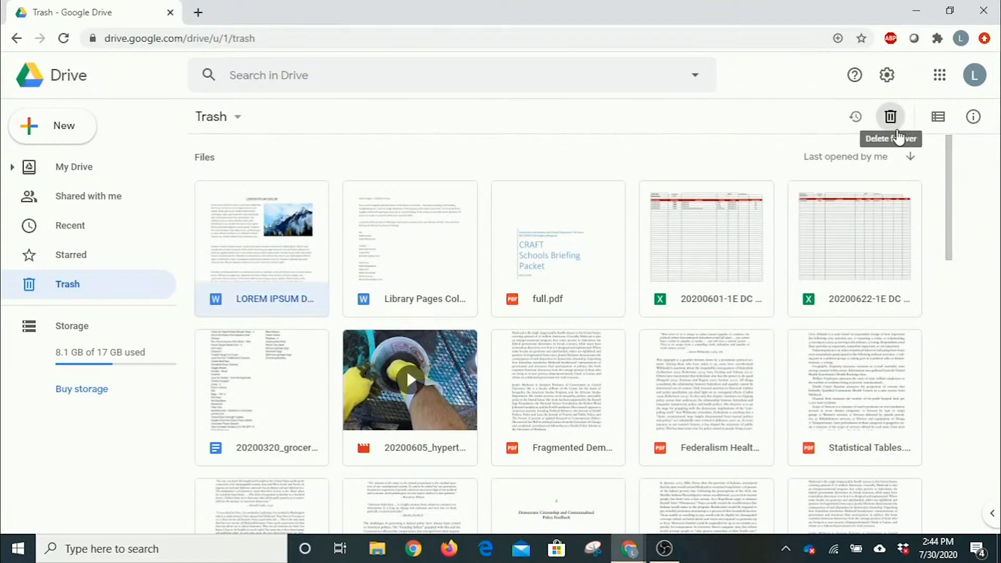
{"action": "left_click", "coordinate": [891, 117]}
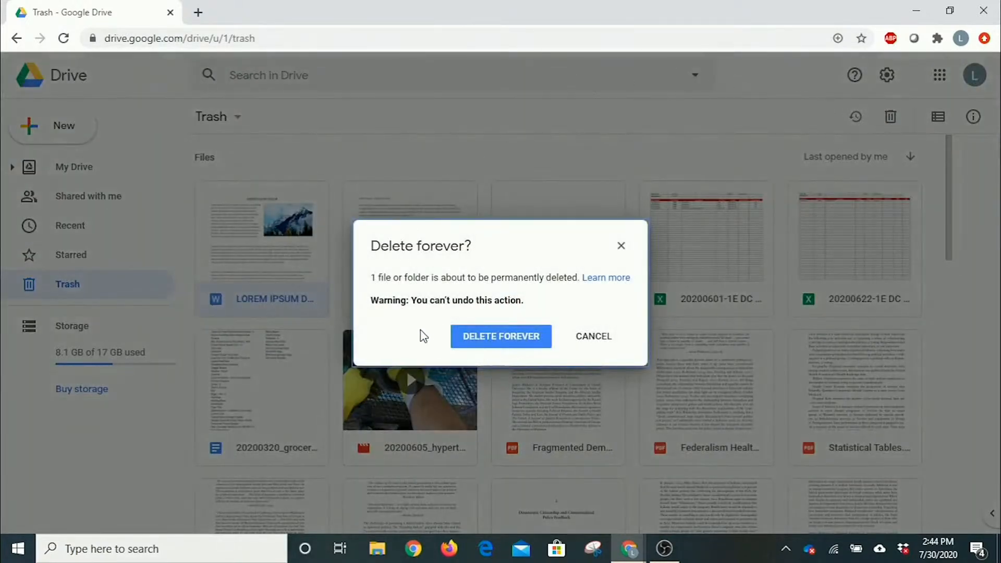
{"action": "left_click", "coordinate": [502, 337]}
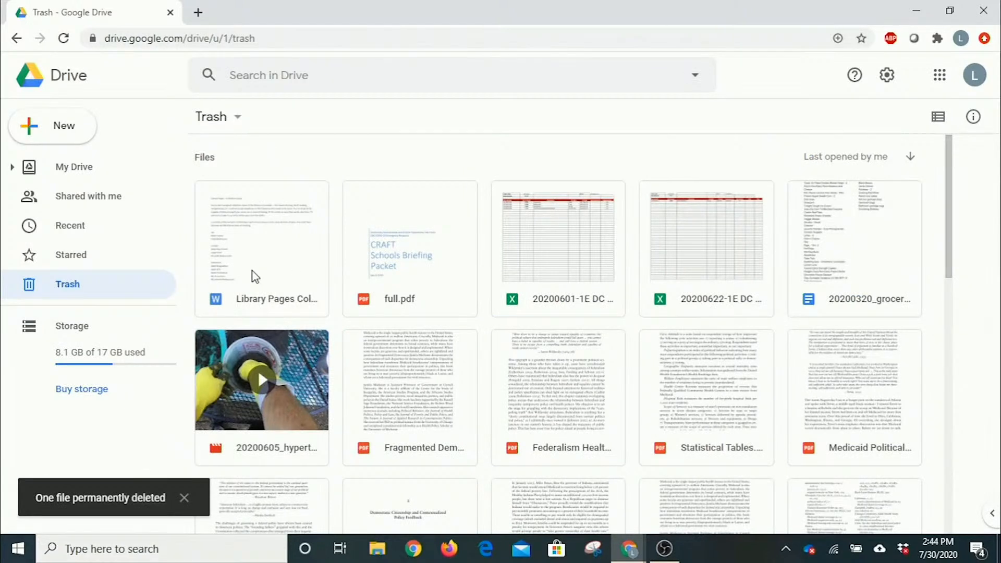
Return to My Drive and move the Audio folder into the GDrive Tutorial folder.
{"action": "left_click", "coordinate": [72, 168]}
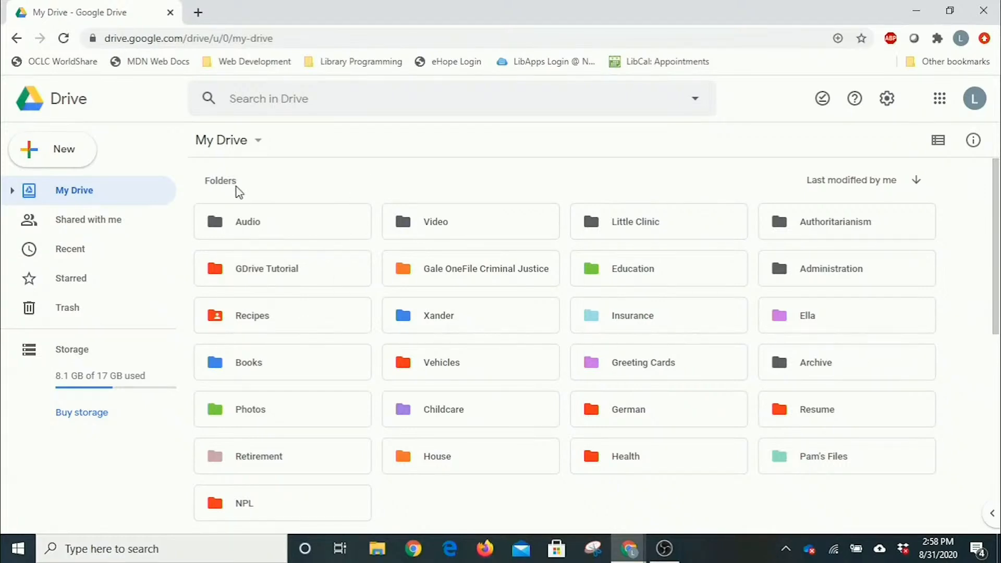
{"action": "left_click", "coordinate": [290, 225]}
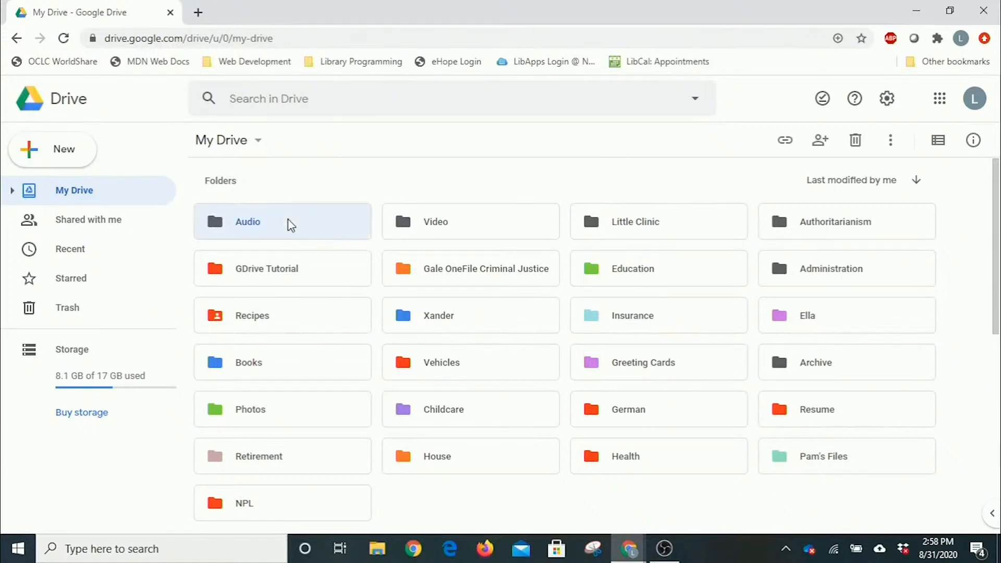
{"action": "left_click_drag", "start_coordinate": [290, 225], "coordinate": [265, 266]}
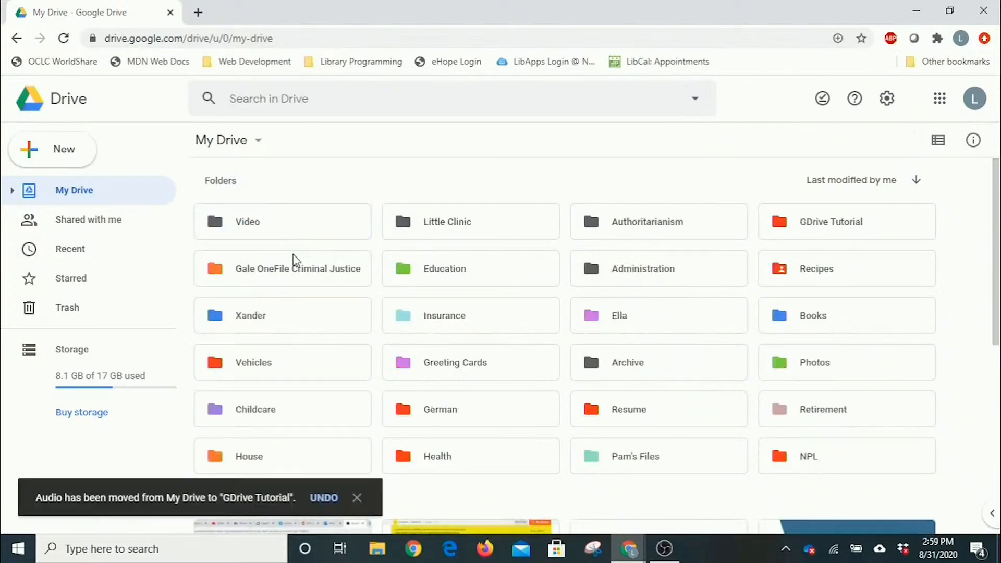
Inside GDrive Tutorial, move the Audio folder into the Assets folder and open Assets.
{"action": "double_click", "coordinate": [833, 224]}
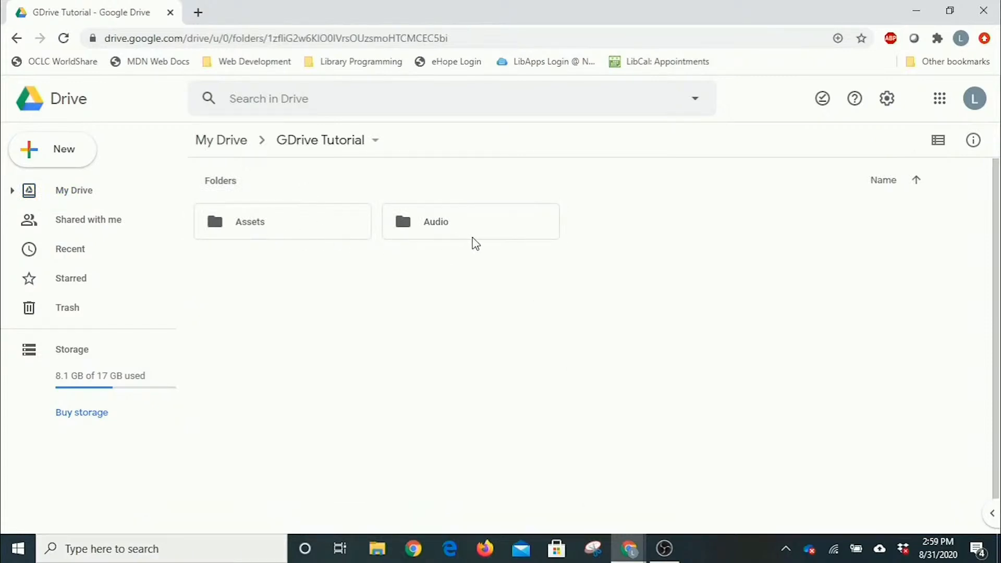
{"action": "left_click_drag", "start_coordinate": [476, 230], "coordinate": [275, 219]}
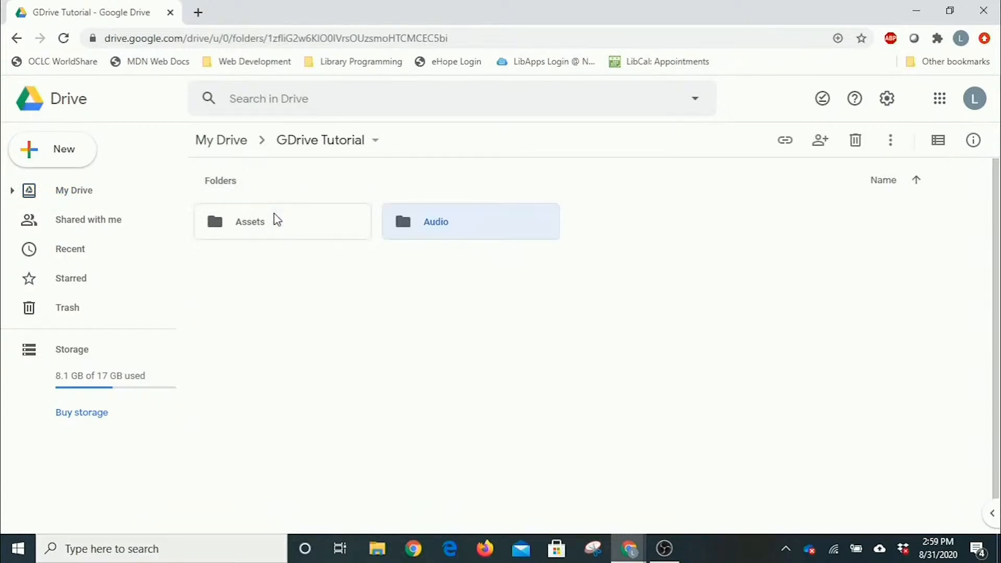
{"action": "double_click", "coordinate": [282, 228]}
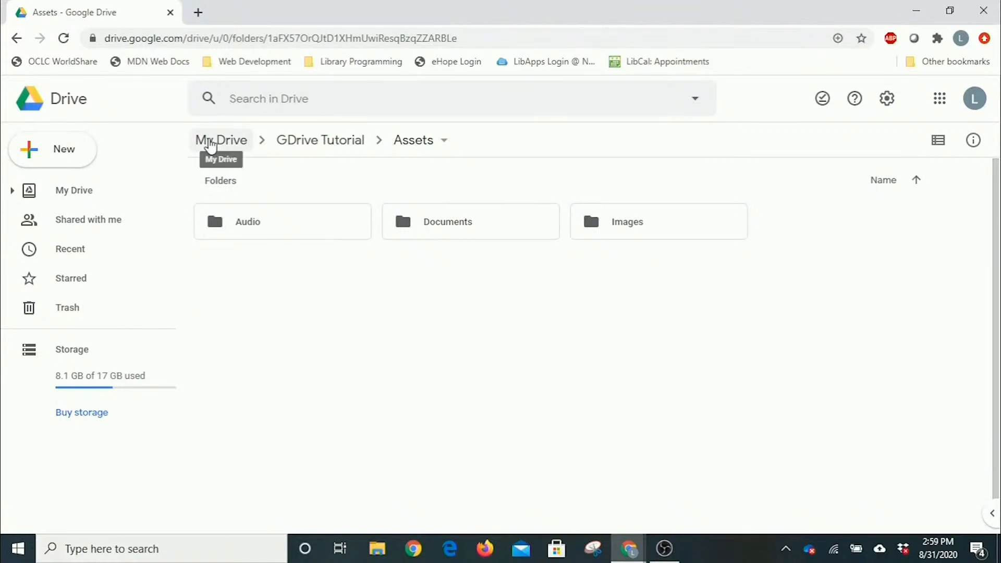
Try to move the Video folder from My Drive into Assets under GDrive Tutorial, and collapse the GDrive Tutorial folder tree.
{"action": "left_click", "coordinate": [210, 141]}
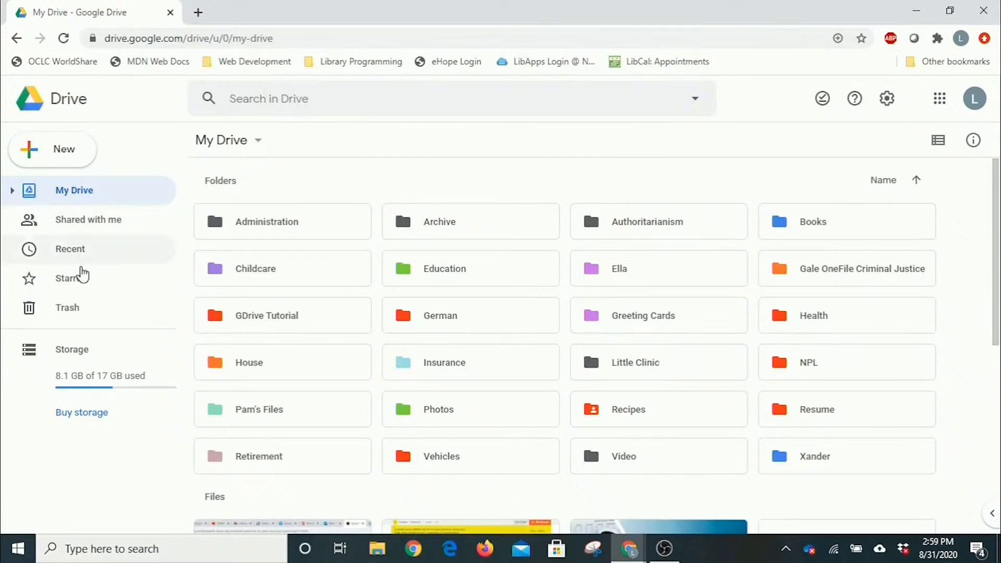
{"action": "left_click", "coordinate": [676, 470]}
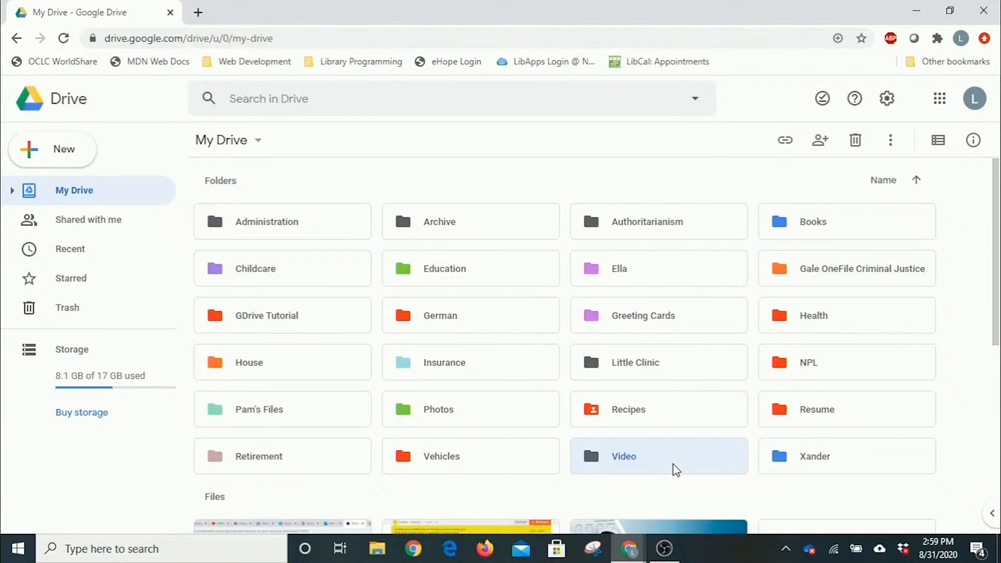
{"action": "left_click_drag", "start_coordinate": [669, 467], "coordinate": [586, 449]}
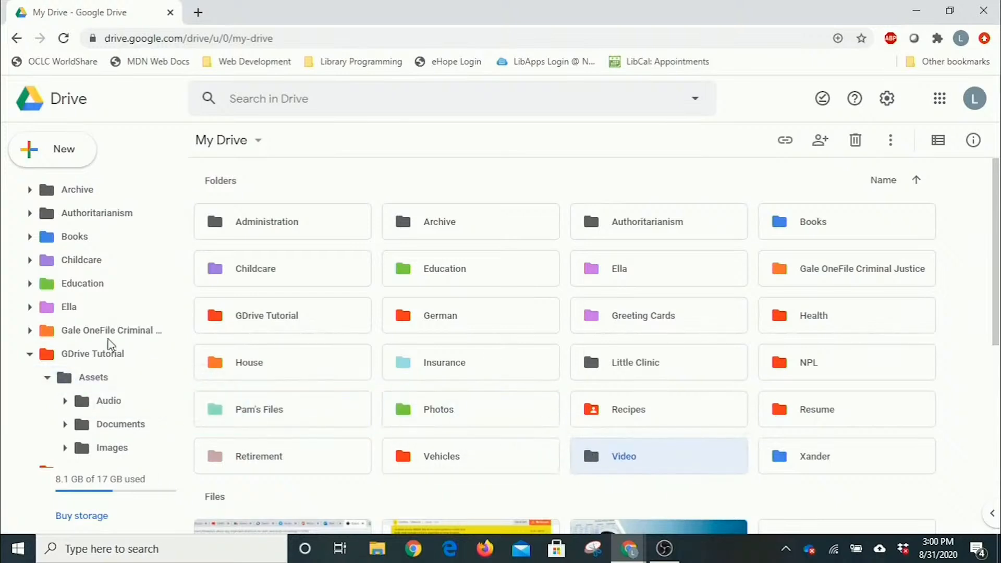
{"action": "left_click", "coordinate": [30, 355]}
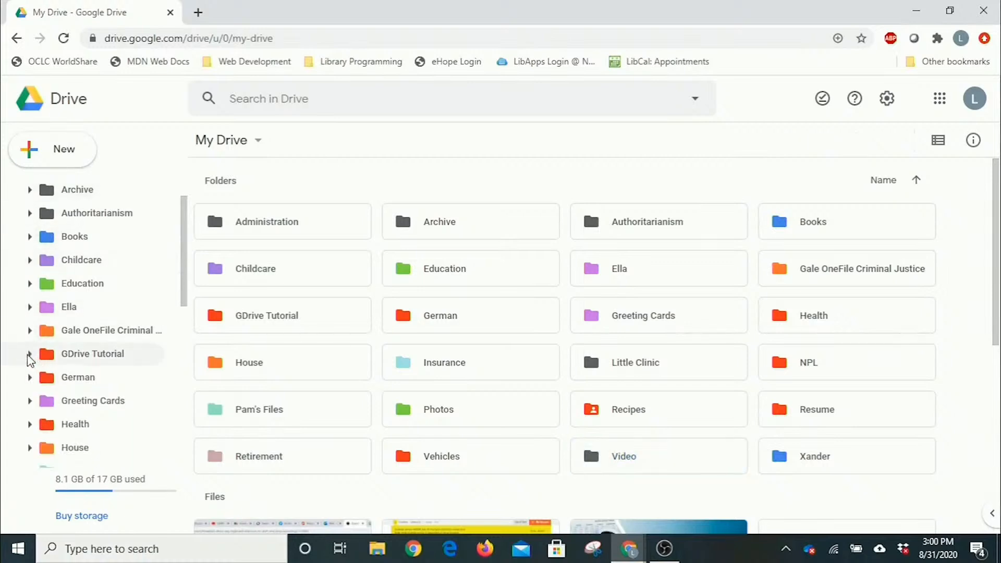
{"action": "scroll", "coordinate": [32, 355], "scroll_direction": "up", "scroll_amount": 1}
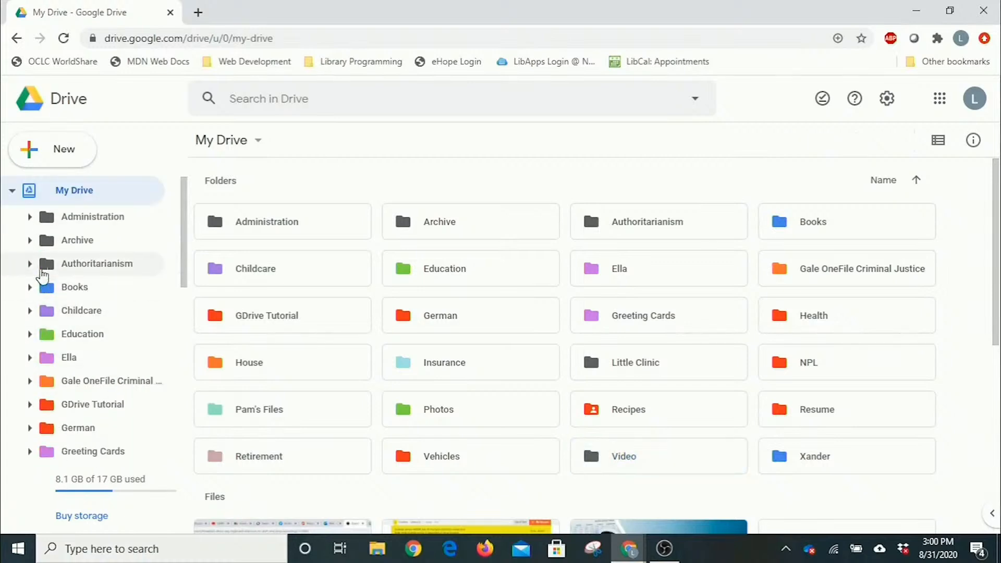
Move the Video folder from My Drive into the Assets folder inside GDrive Tutorial.
{"action": "left_click", "coordinate": [12, 191]}
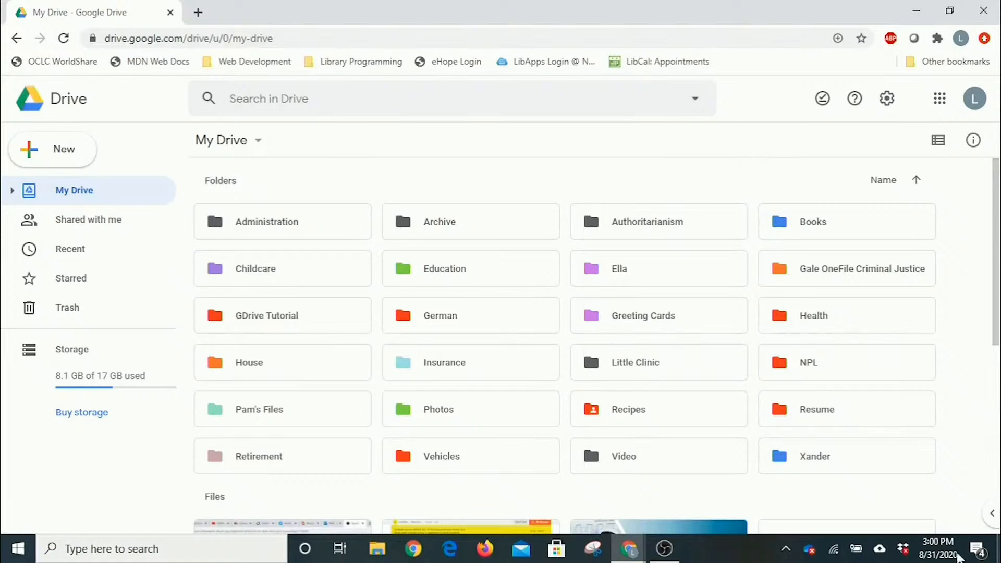
{"action": "left_click", "coordinate": [601, 468]}
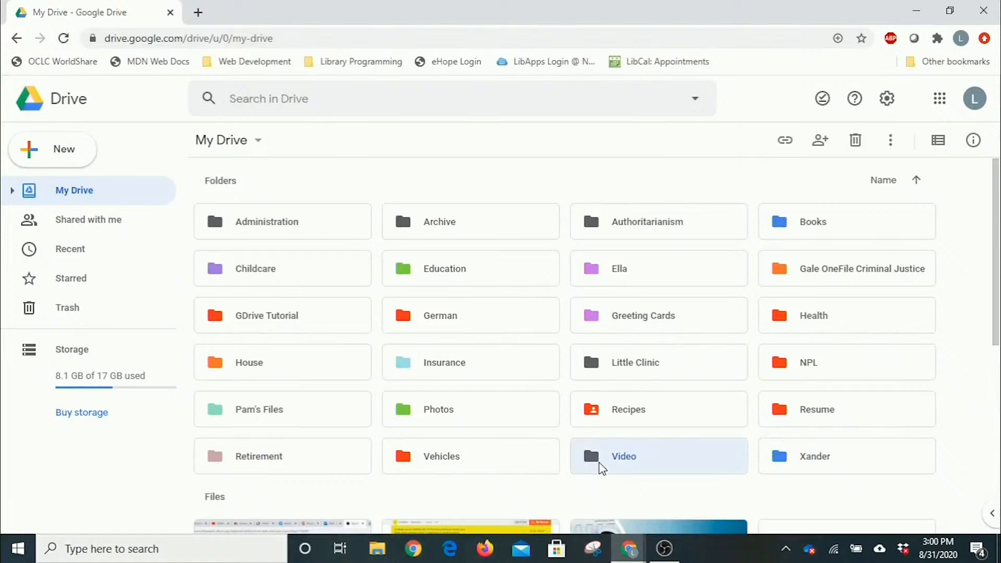
{"action": "right_click", "coordinate": [647, 458]}
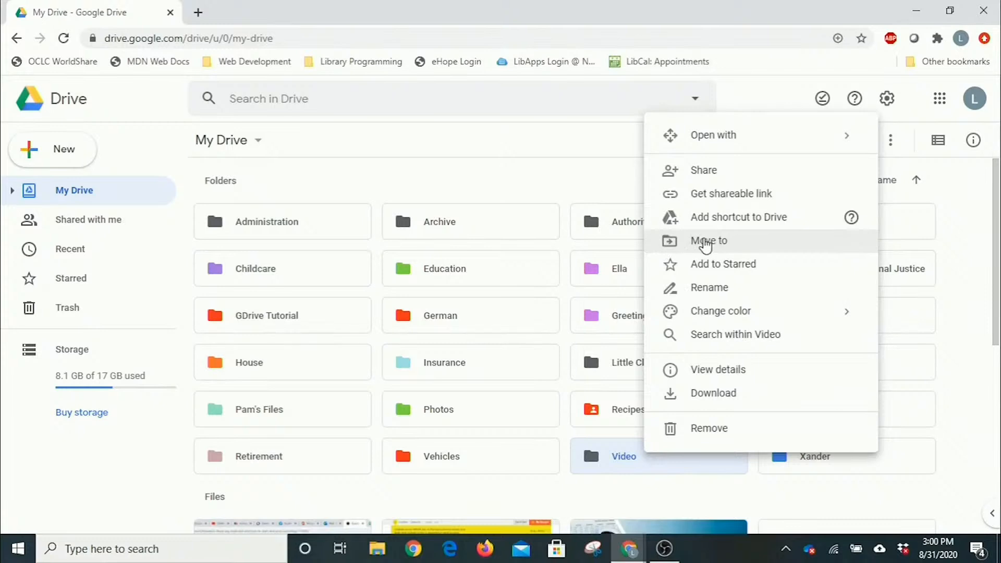
{"action": "left_click", "coordinate": [706, 241]}
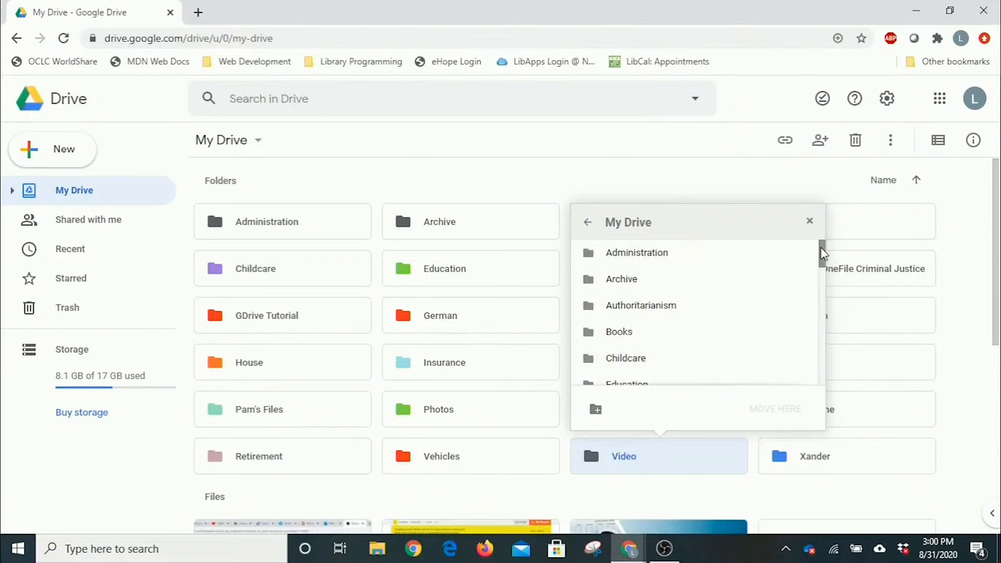
{"action": "left_click_drag", "start_coordinate": [821, 254], "coordinate": [809, 286]}
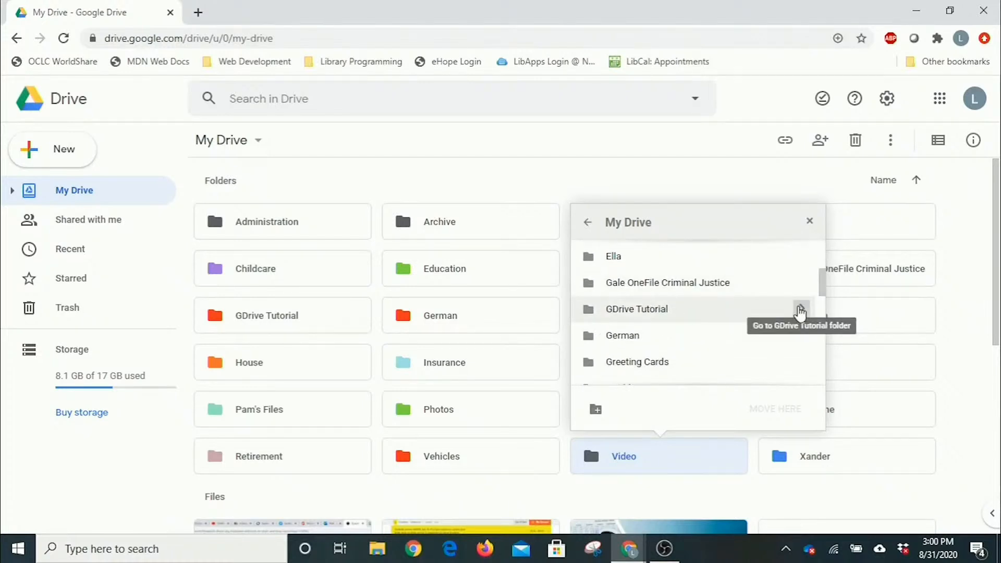
{"action": "left_click", "coordinate": [801, 311]}
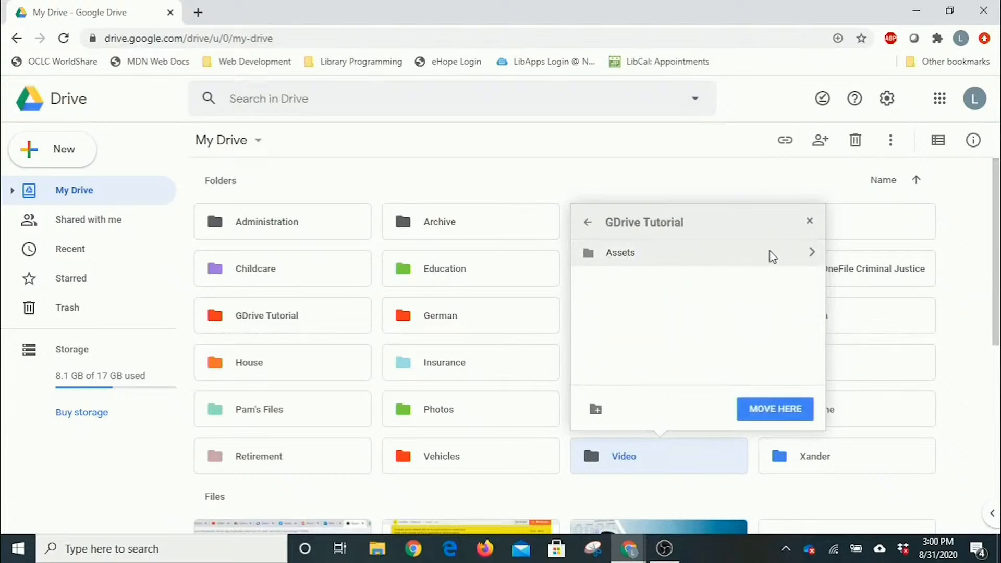
{"action": "left_click", "coordinate": [811, 253]}
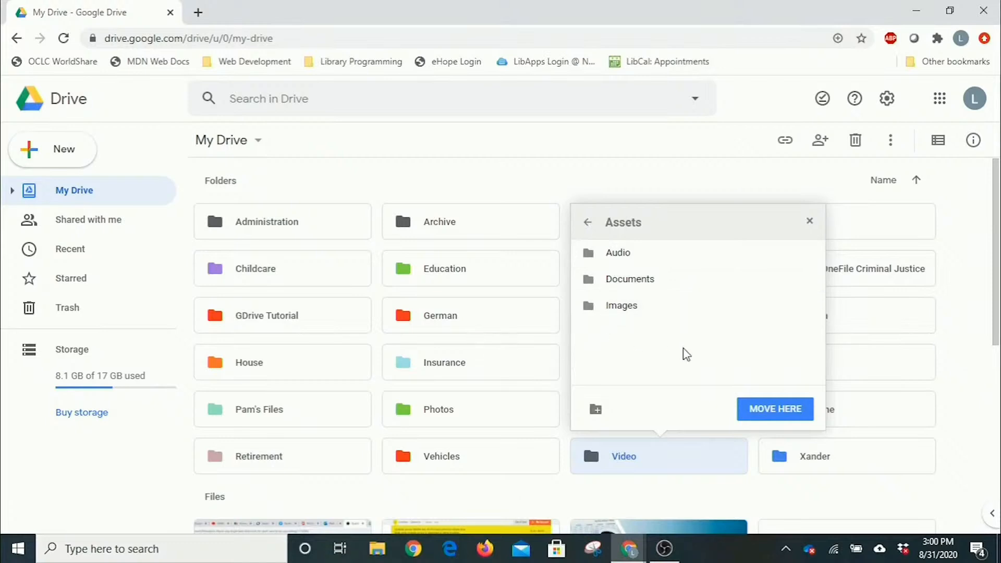
{"action": "left_click", "coordinate": [767, 416]}
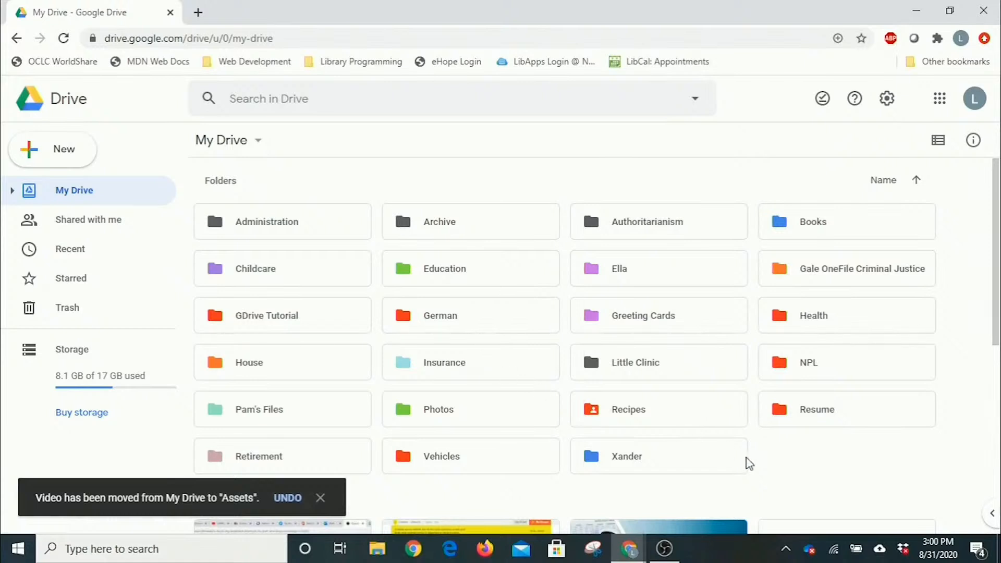
Open Assets inside GDrive Tutorial and check the folders it contains.
{"action": "double_click", "coordinate": [281, 316]}
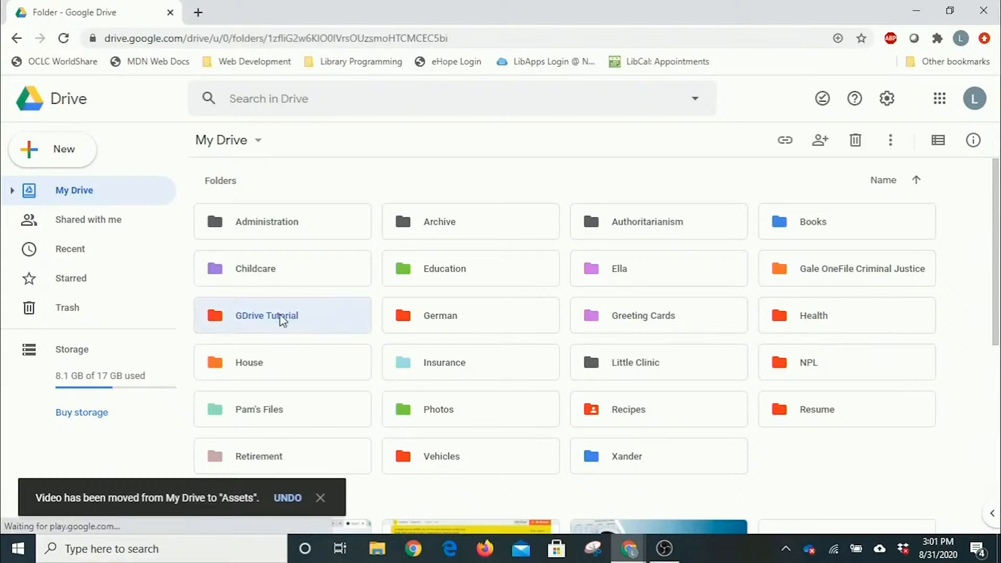
{"action": "double_click", "coordinate": [242, 222]}
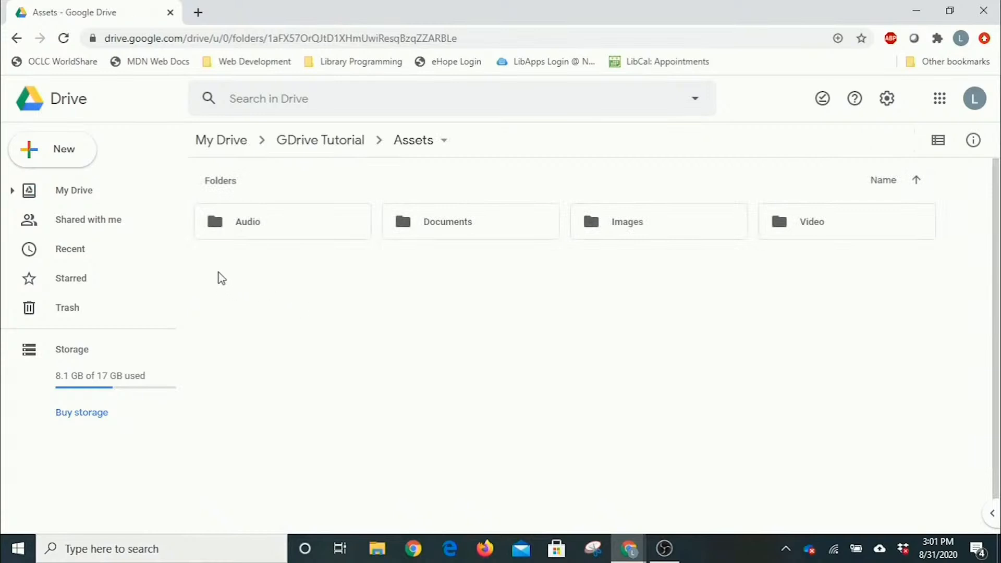
{"action": "left_click_drag", "start_coordinate": [863, 247], "coordinate": [281, 209]}
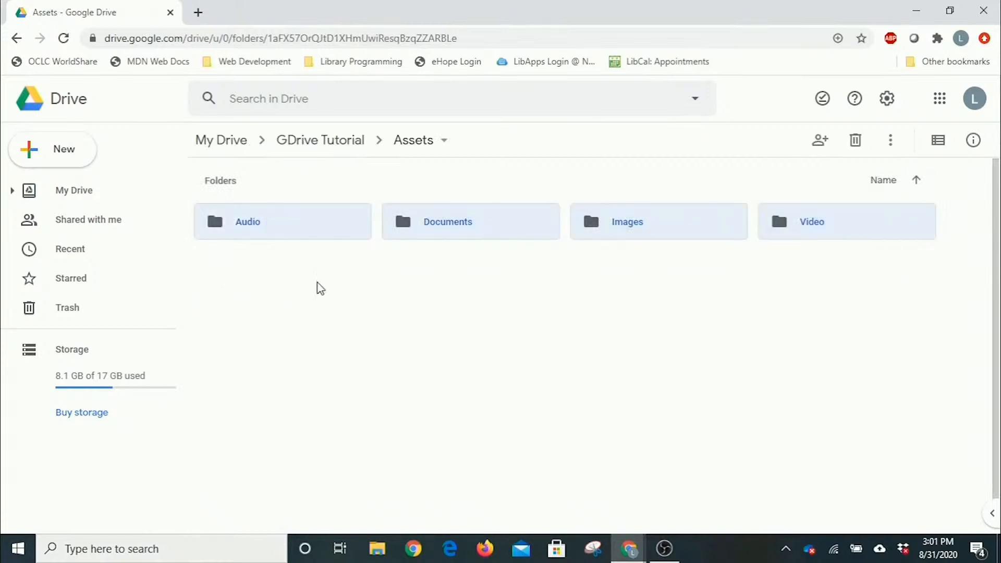
{"action": "left_click", "coordinate": [422, 190]}
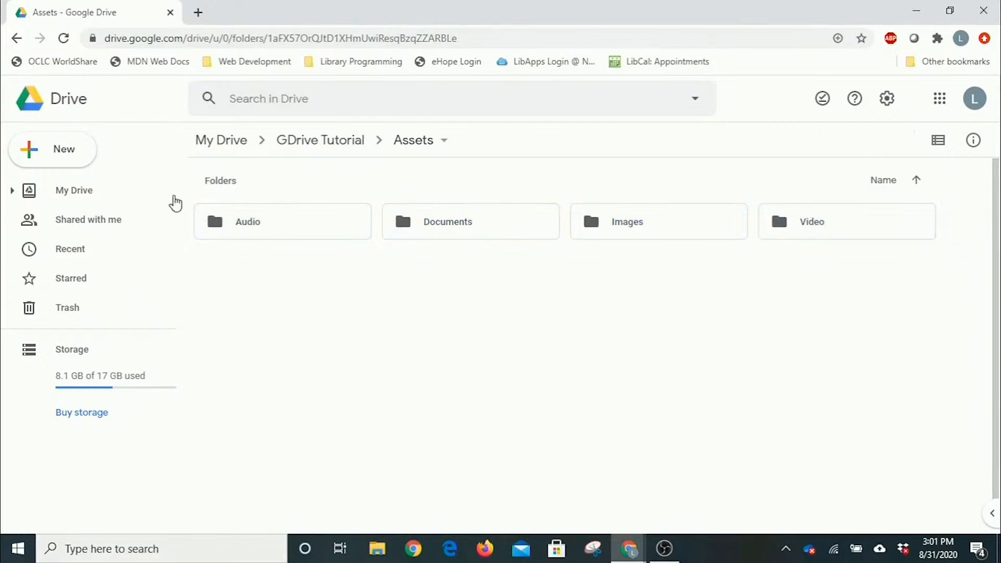
{"action": "left_click", "coordinate": [211, 152]}
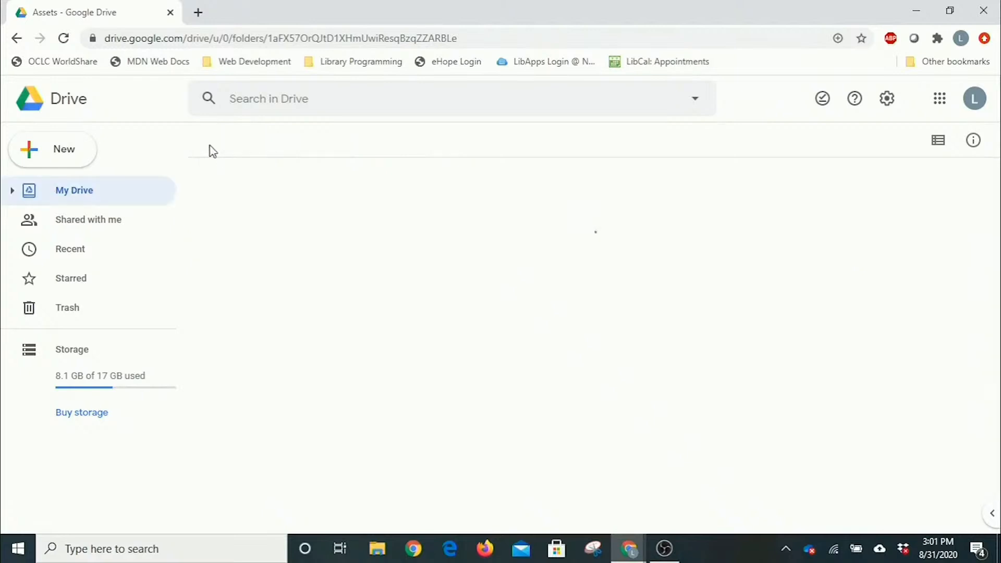
{"action": "scroll", "coordinate": [402, 345], "scroll_direction": "down", "scroll_amount": 2}
{"action": "scroll", "coordinate": [787, 322], "scroll_direction": "down", "scroll_amount": 3}
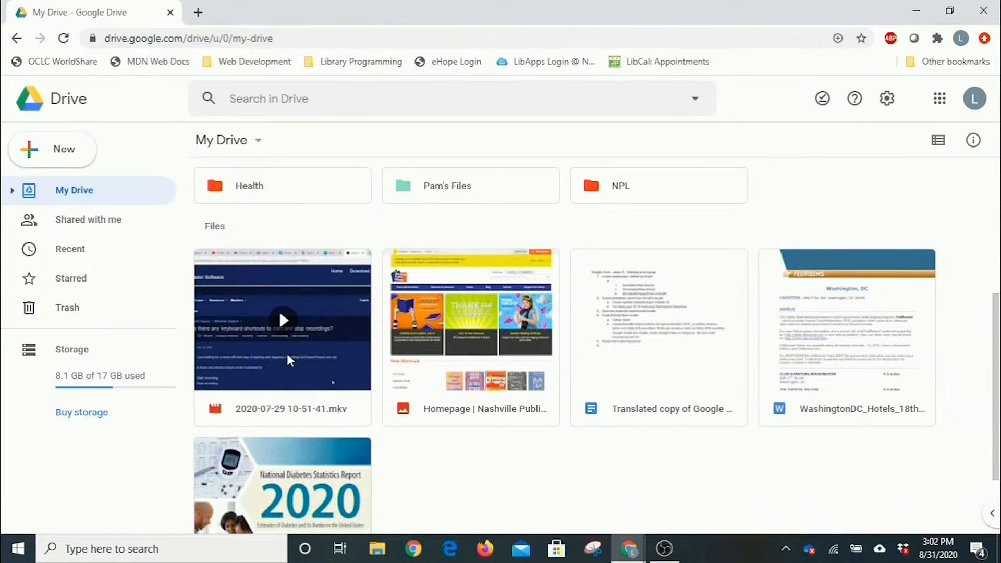
{"action": "right_click", "coordinate": [301, 332]}
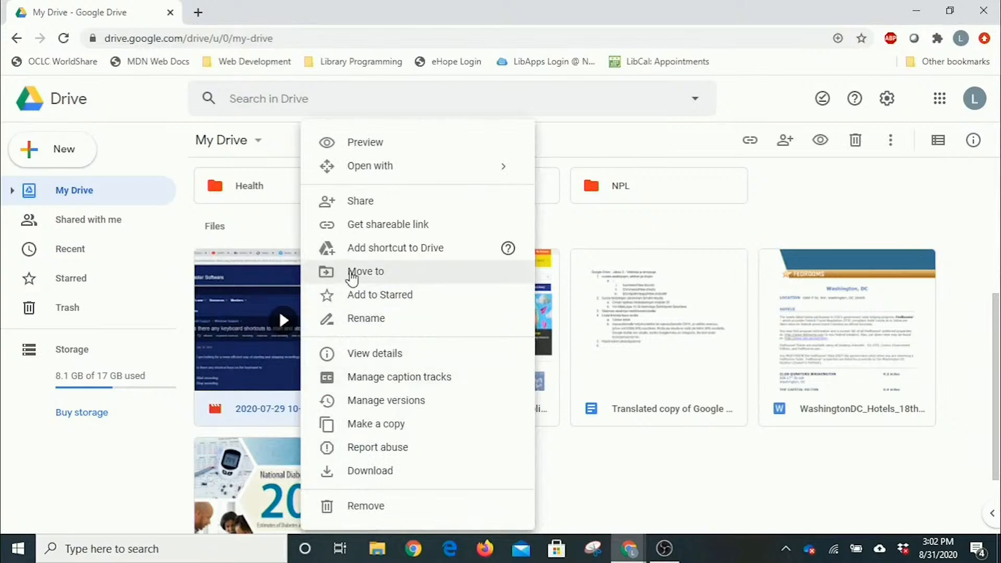
{"action": "scroll", "coordinate": [352, 277], "scroll_direction": "up", "scroll_amount": 2}
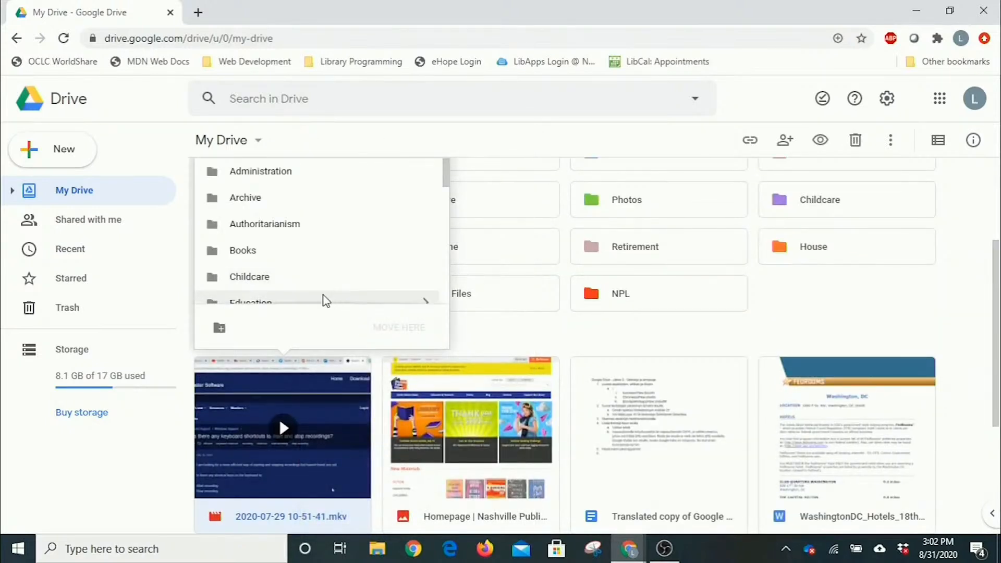
{"action": "left_click_drag", "start_coordinate": [446, 182], "coordinate": [444, 208]}
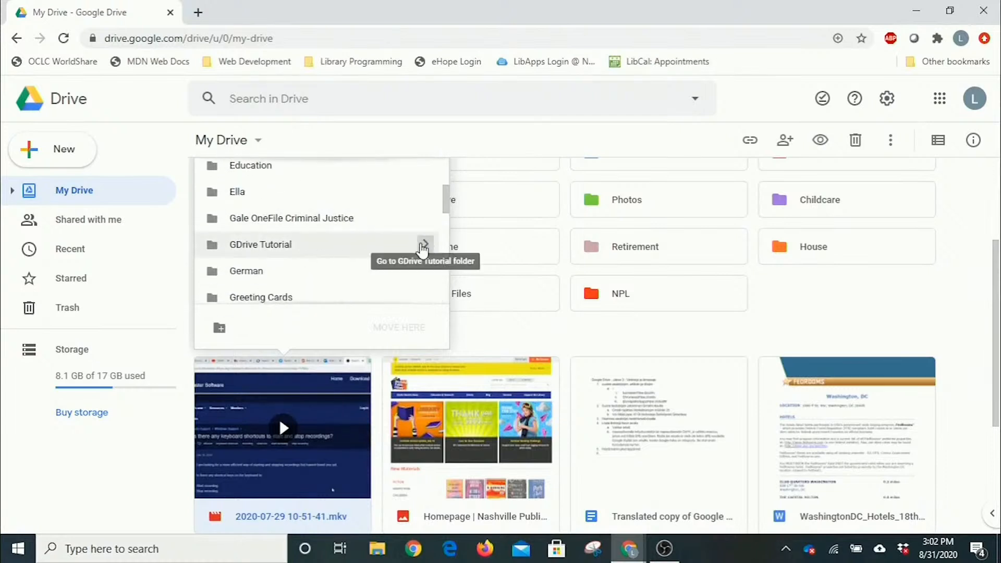
{"action": "left_click", "coordinate": [423, 245]}
{"action": "left_click", "coordinate": [436, 171]}
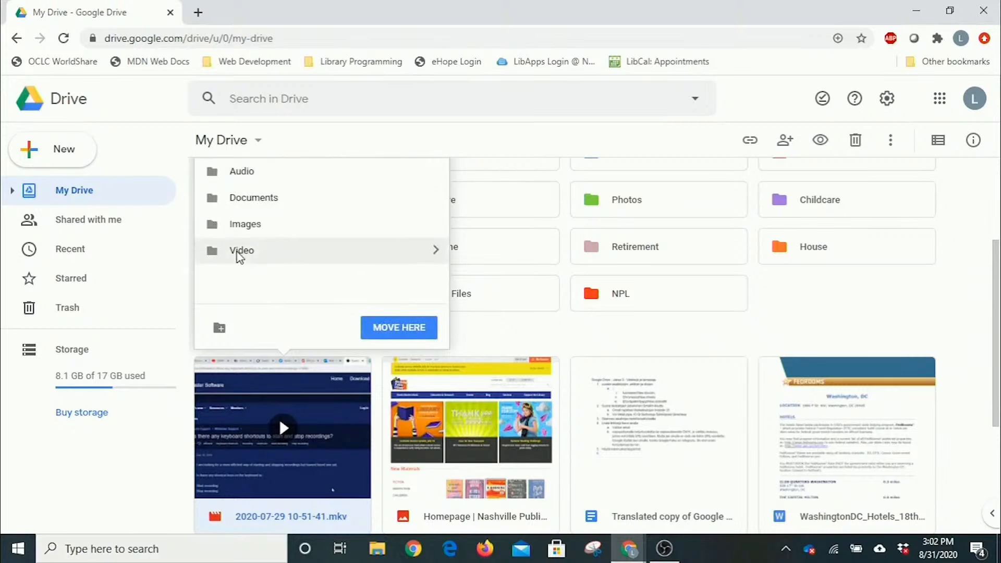
{"action": "left_click", "coordinate": [376, 258]}
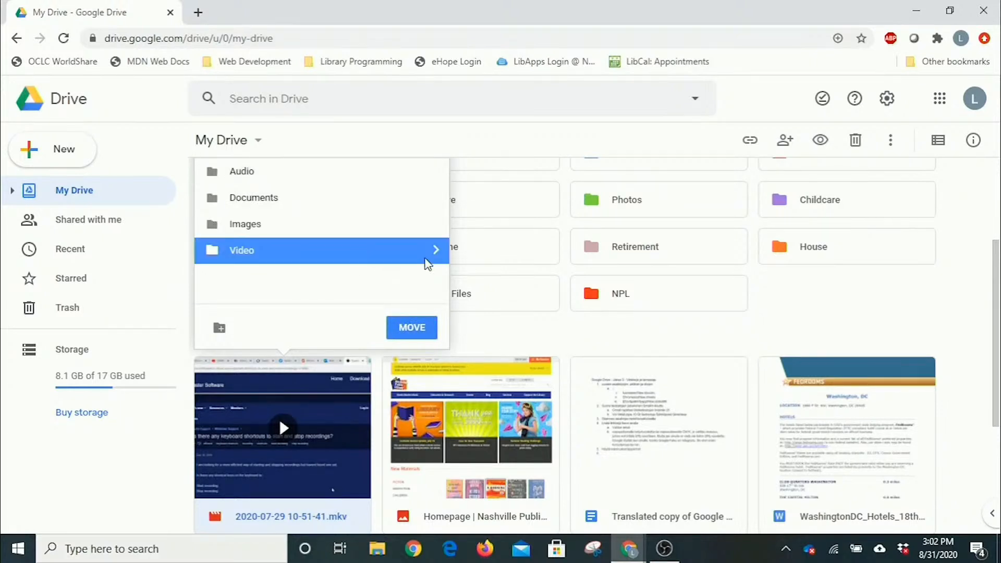
{"action": "left_click", "coordinate": [436, 250]}
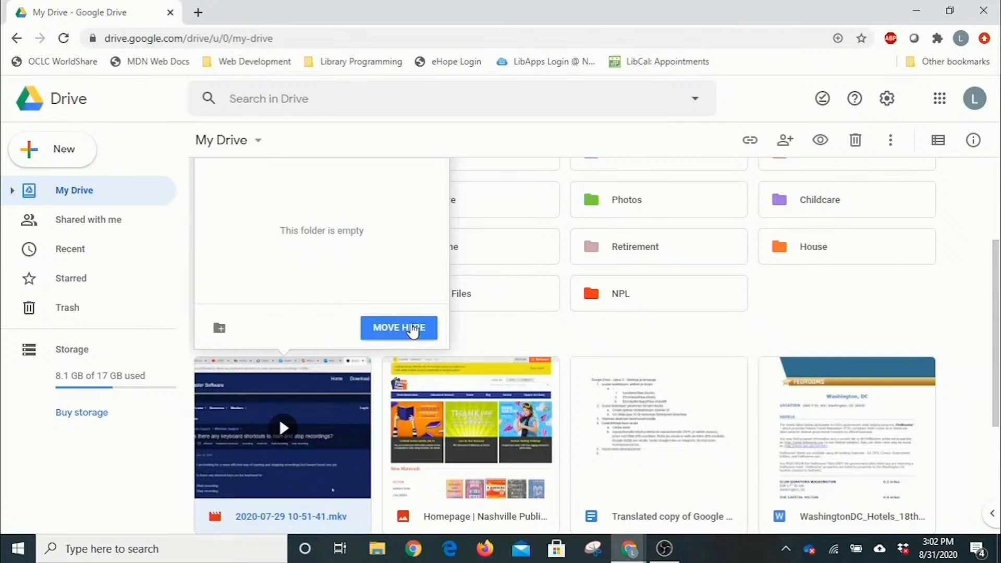
{"action": "left_click", "coordinate": [413, 330]}
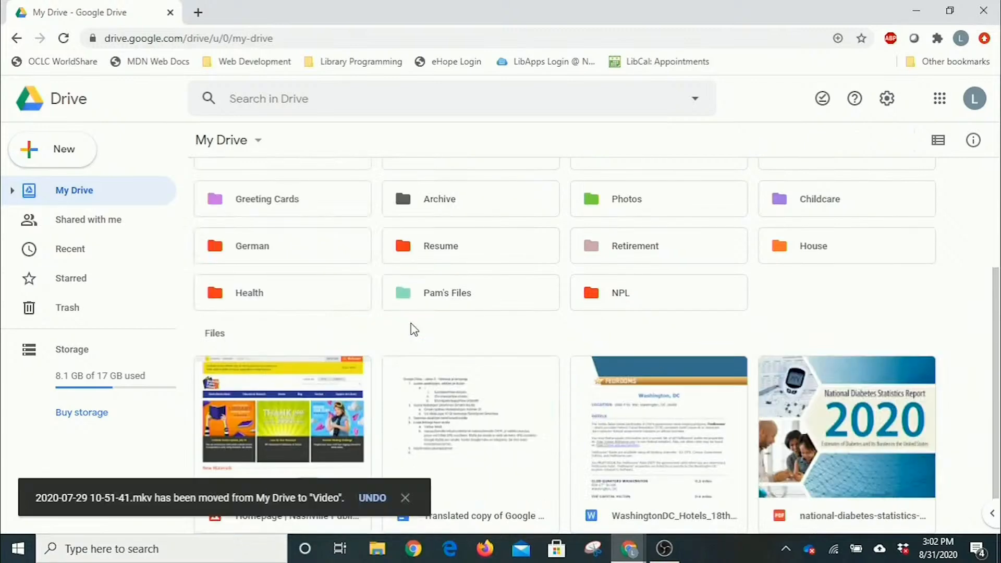
{"action": "scroll", "coordinate": [995, 319], "scroll_direction": "up", "scroll_amount": 3}
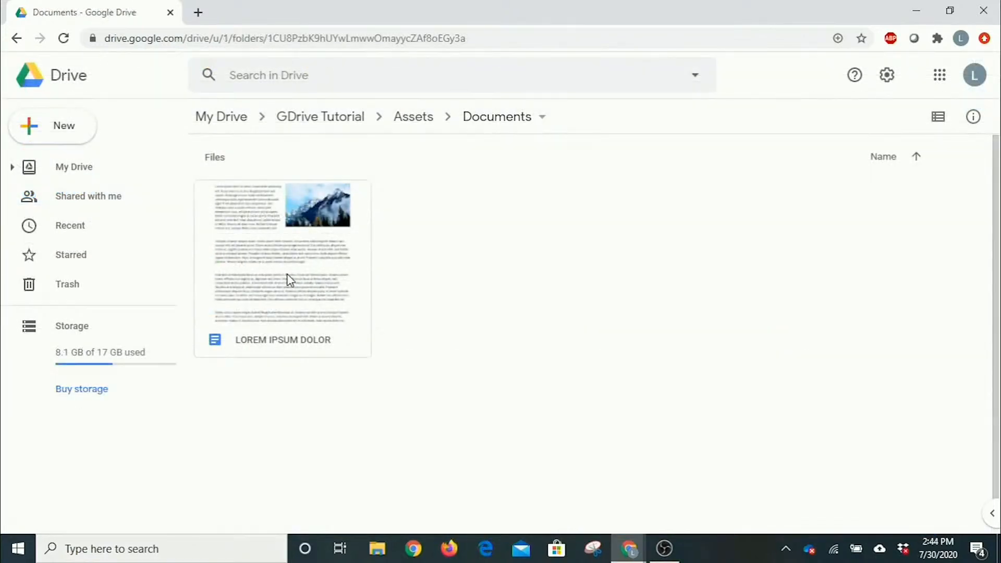
Set the link access of the LOREM IPSUM DOLOR document to Anyone with the link, keeping the Viewer role.
{"action": "left_click", "coordinate": [290, 280]}
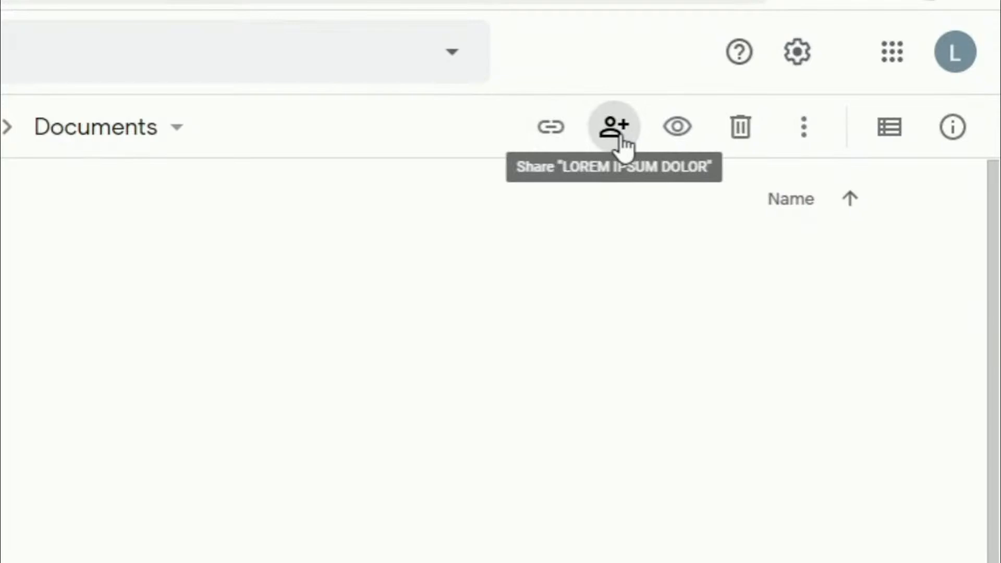
{"action": "left_click", "coordinate": [551, 142]}
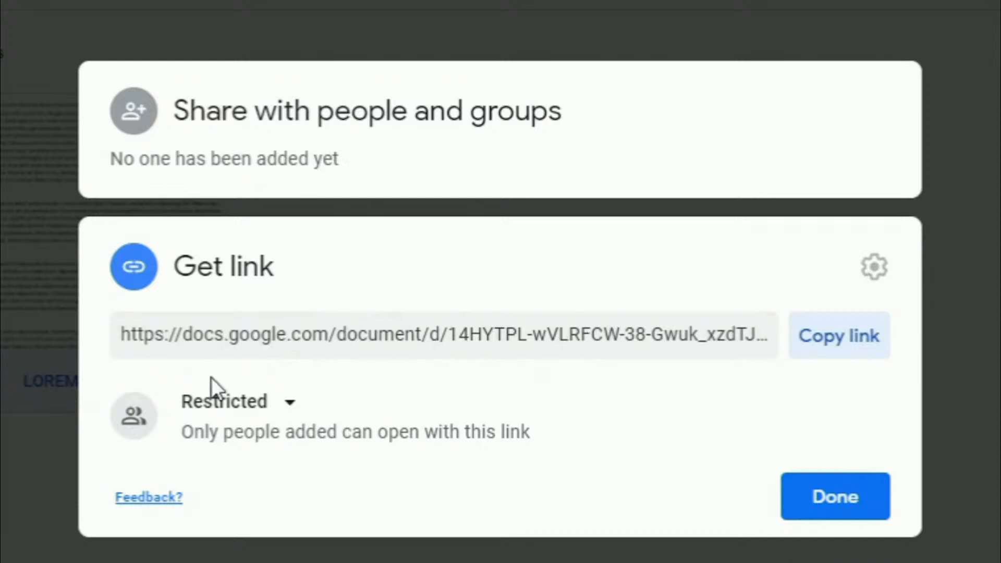
{"action": "left_click", "coordinate": [264, 404]}
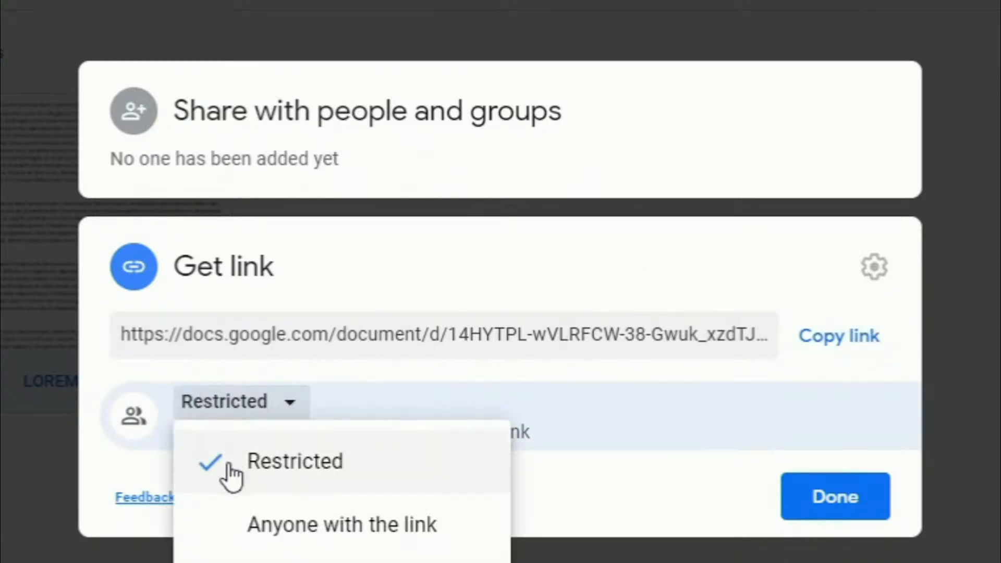
{"action": "left_click", "coordinate": [291, 526]}
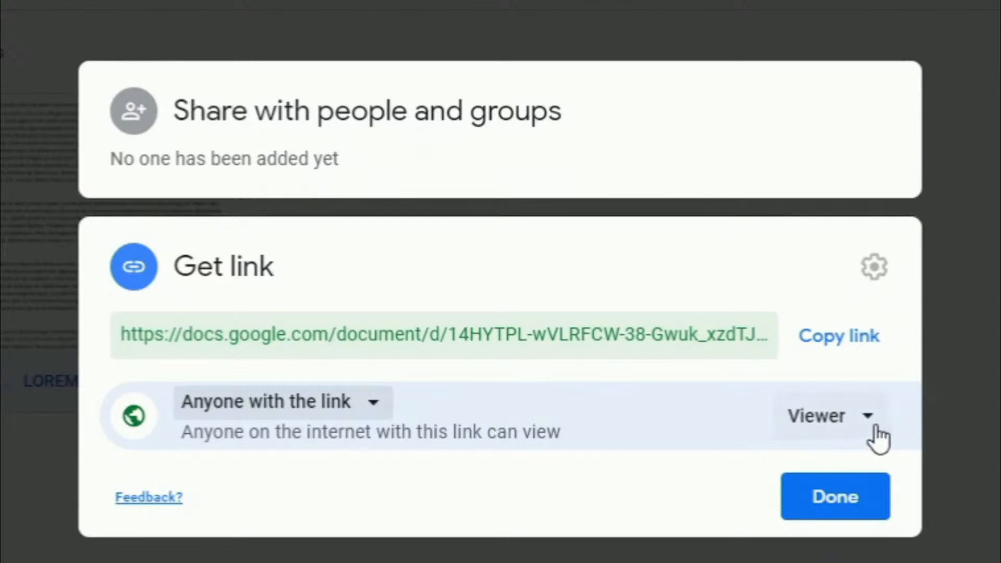
{"action": "left_click", "coordinate": [843, 417]}
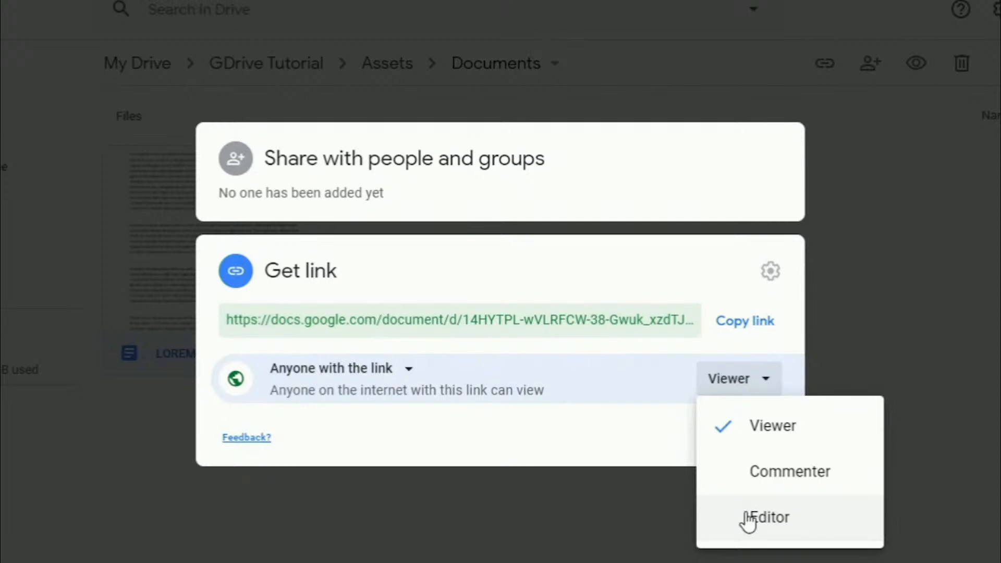
{"action": "left_click", "coordinate": [644, 429]}
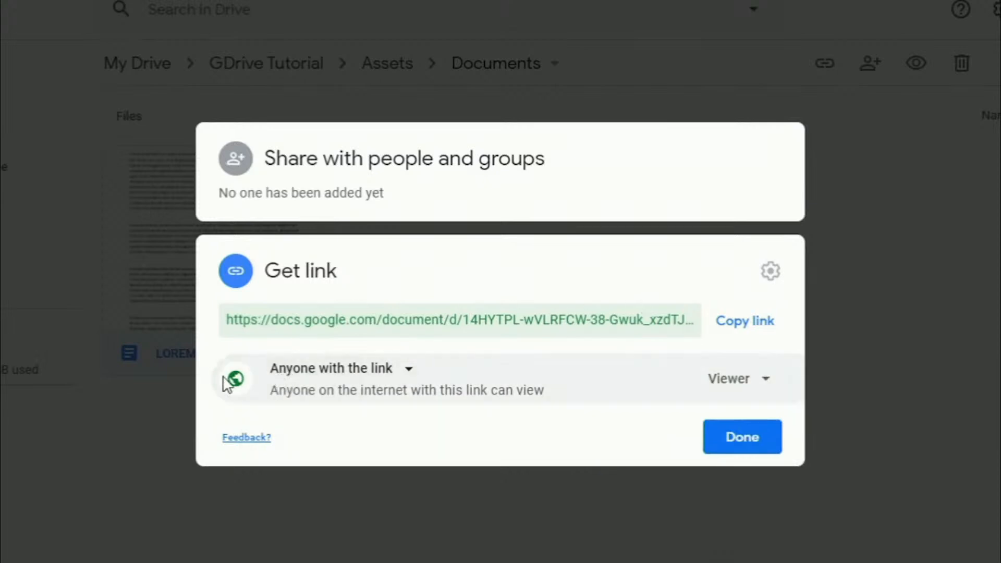
{"action": "left_click", "coordinate": [747, 447]}
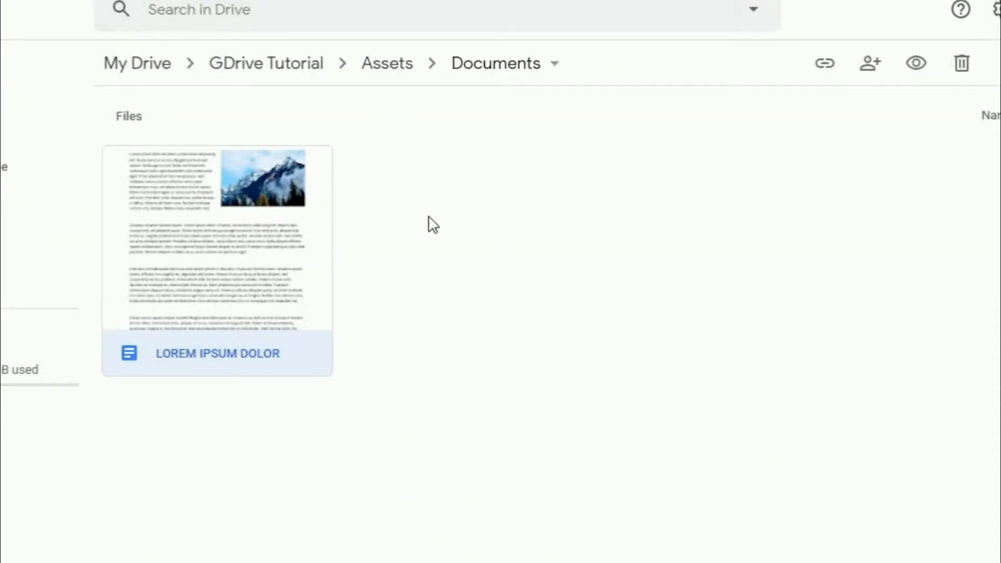
Open people and group sharing for LOREM IPSUM DOLOR and review the permission settings for editors, viewers and commenters.
{"action": "left_click", "coordinate": [870, 74]}
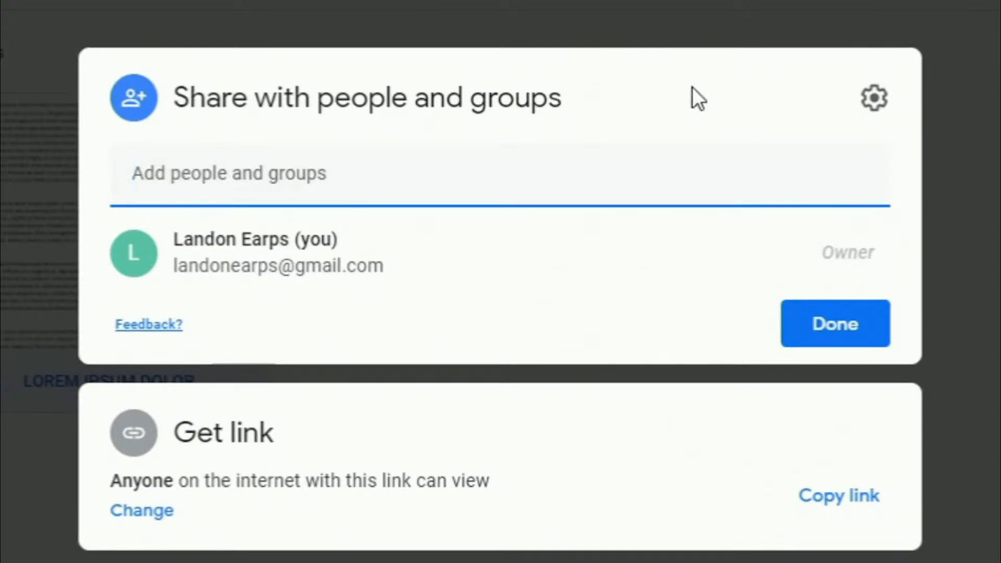
{"action": "left_click", "coordinate": [877, 101]}
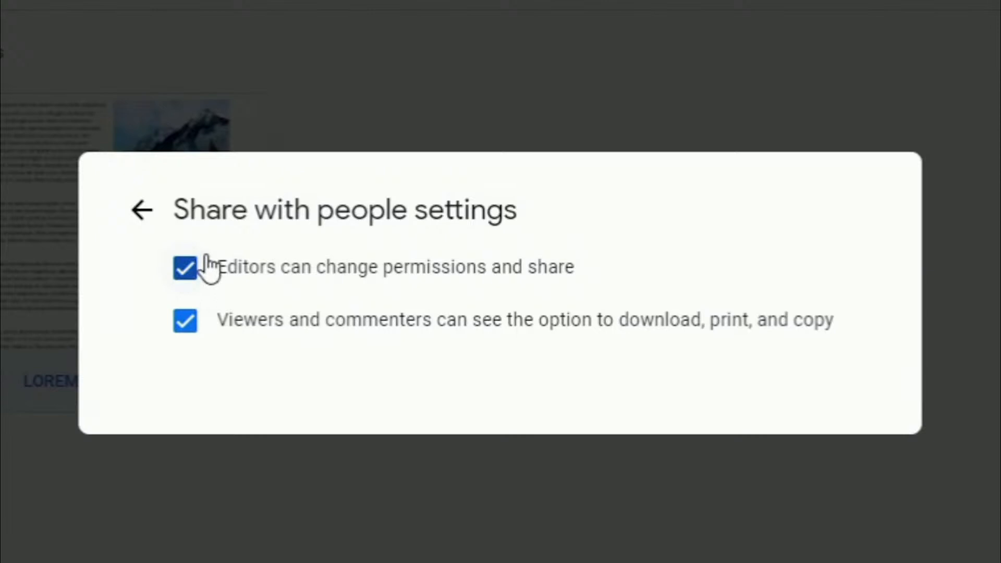
{"action": "left_click", "coordinate": [125, 223]}
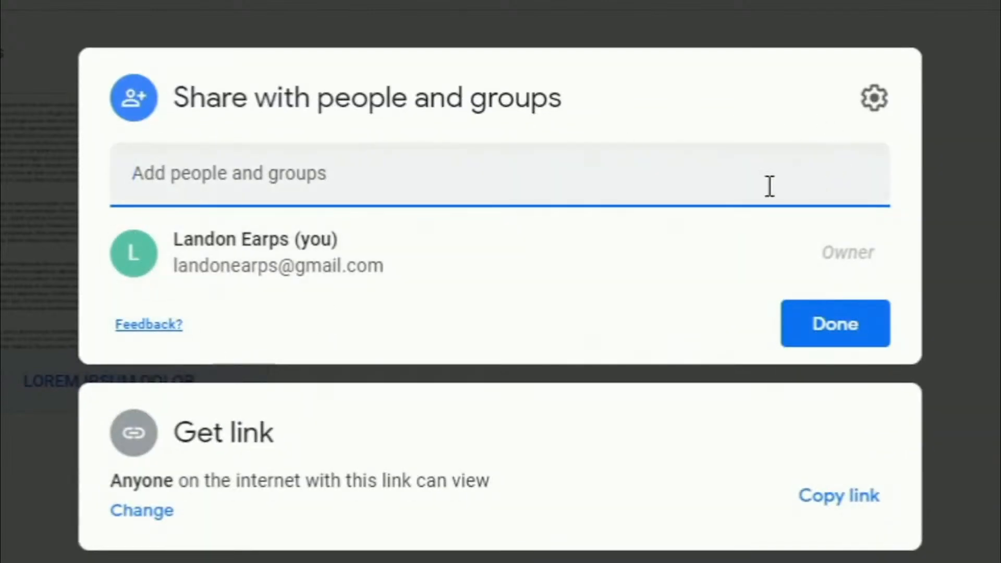
Add a recipient to the LOREM IPSUM DOLOR share by entering the contact's e-mail and choosing the matching contact.
{"action": "left_click", "coordinate": [275, 178]}
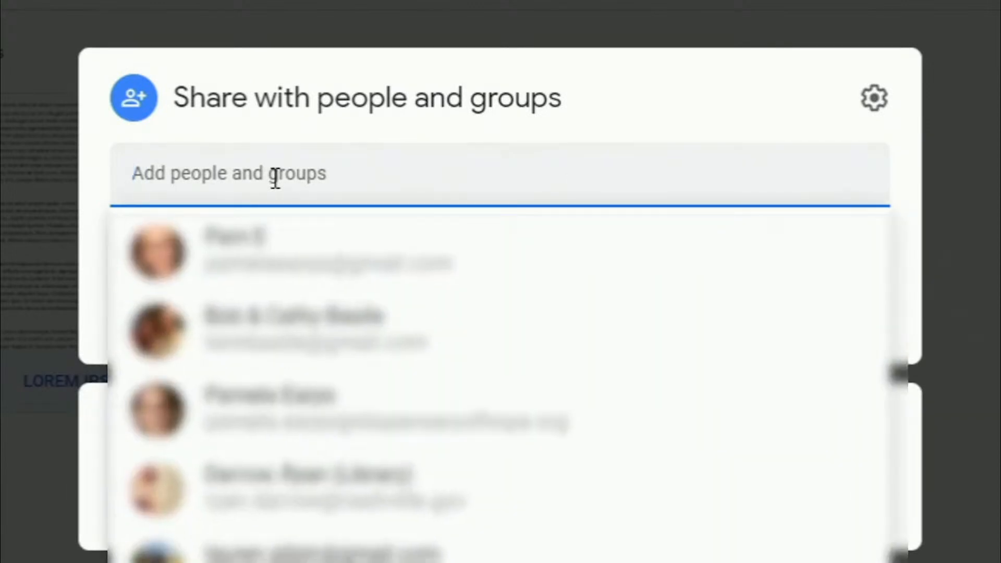
{"action": "key", "text": "ctrl+v"}
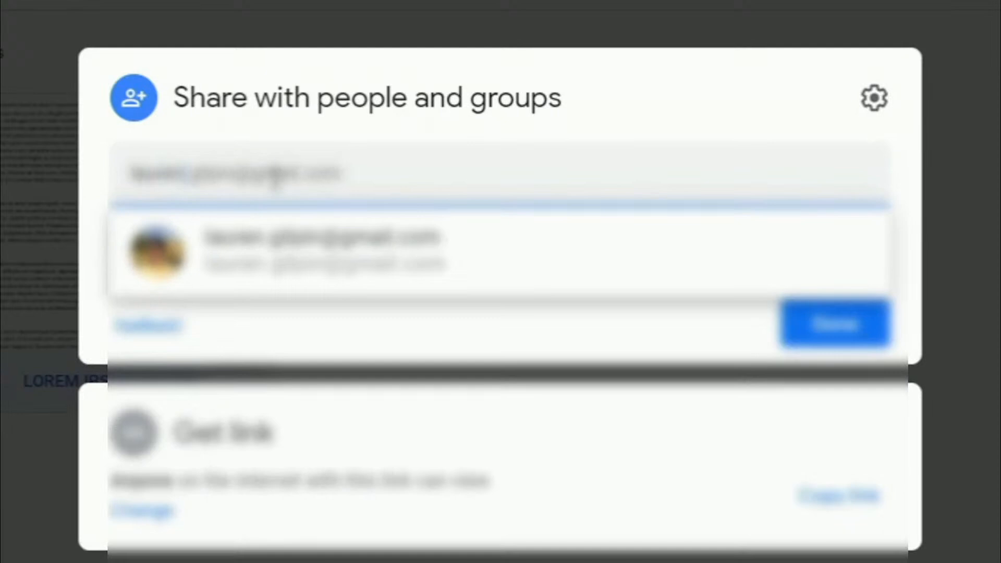
{"action": "left_click", "coordinate": [335, 257]}
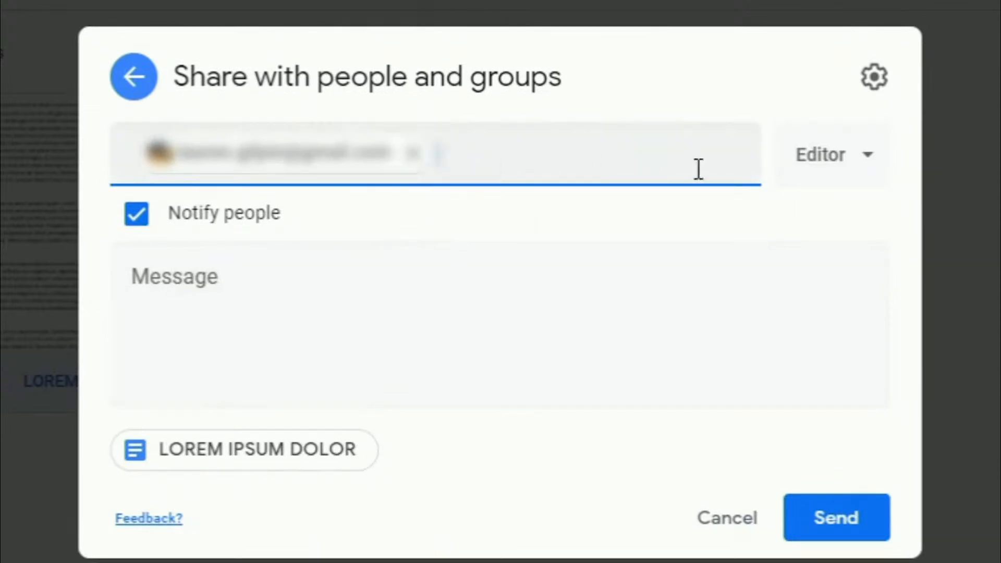
Keep the recipient's role as Editor, draft the message "Hey, I shared this document with you!", and discard the share without sending it.
{"action": "left_click", "coordinate": [834, 168]}
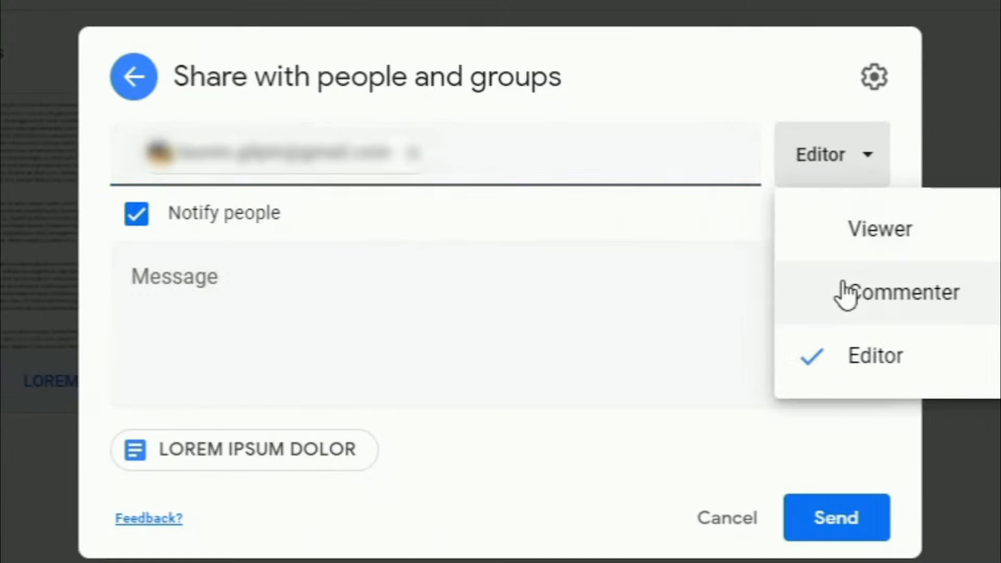
{"action": "left_click", "coordinate": [875, 362]}
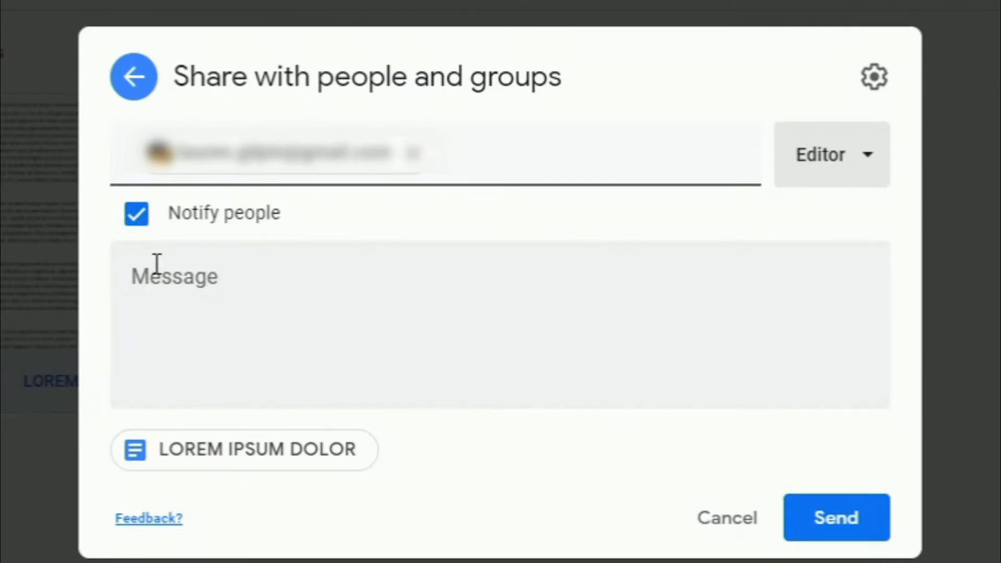
{"action": "left_click", "coordinate": [262, 289]}
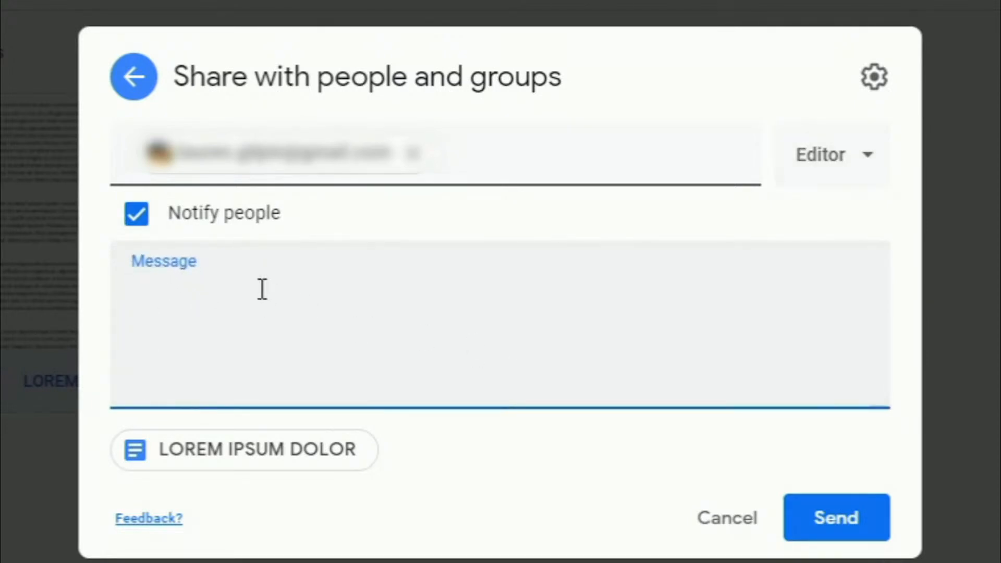
{"action": "type", "text": "Hey, I shared"}
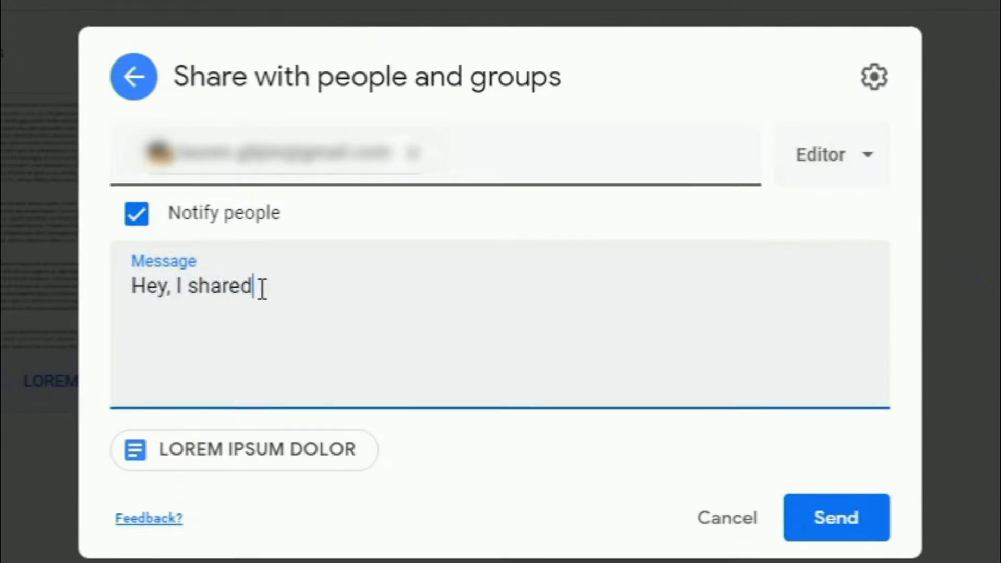
{"action": "type", "text": " this docuemtn"}
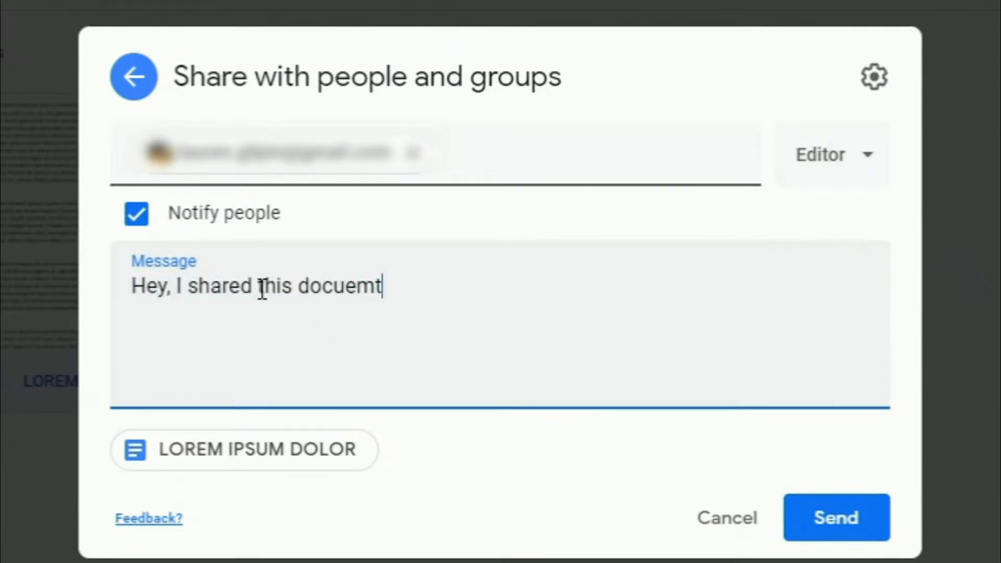
{"action": "key", "text": "BackSpace"}
{"action": "key", "text": "BackSpace"}
{"action": "key", "text": "BackSpace"}
{"action": "key", "text": "BackSpace"}
{"action": "type", "text": "ment with"}
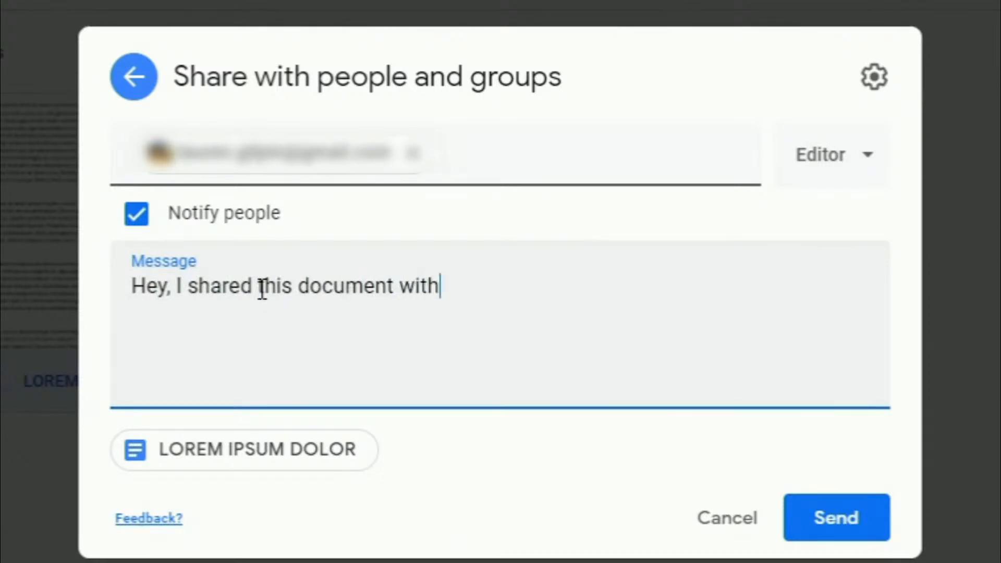
{"action": "type", "text": " youQ"}
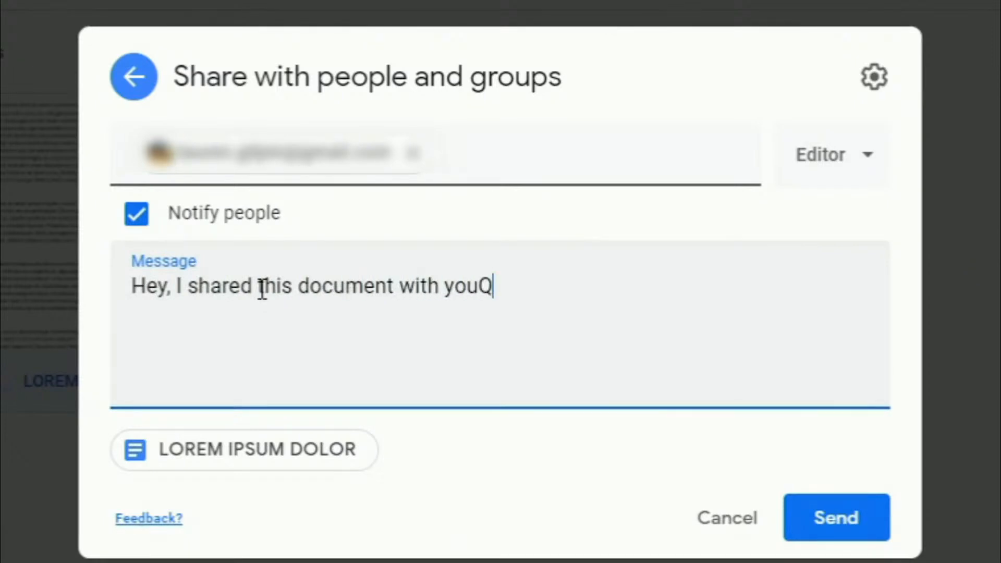
{"action": "key", "text": "BackSpace"}
{"action": "type", "text": "!"}
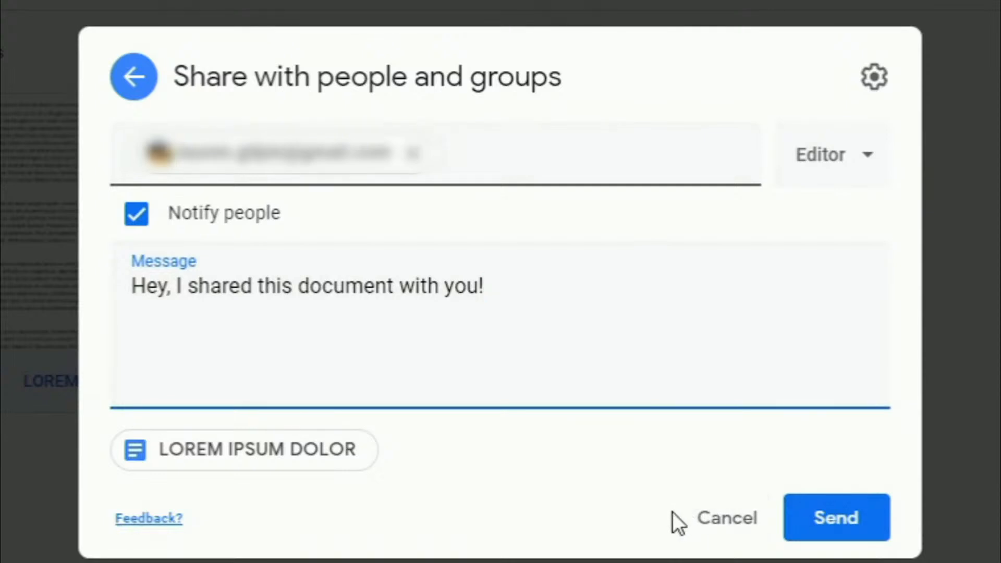
{"action": "left_click", "coordinate": [726, 520]}
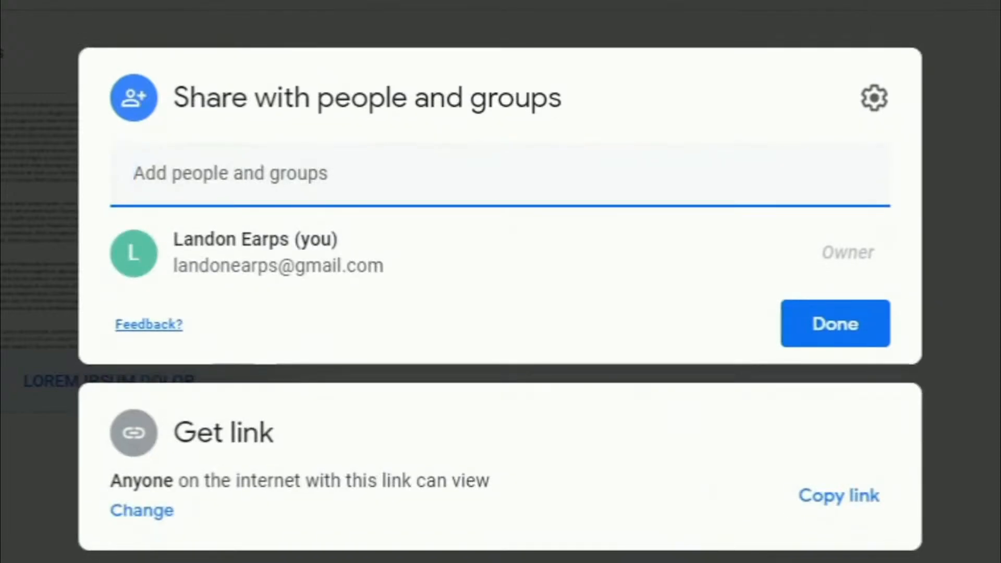
{"action": "left_click", "coordinate": [974, 268]}
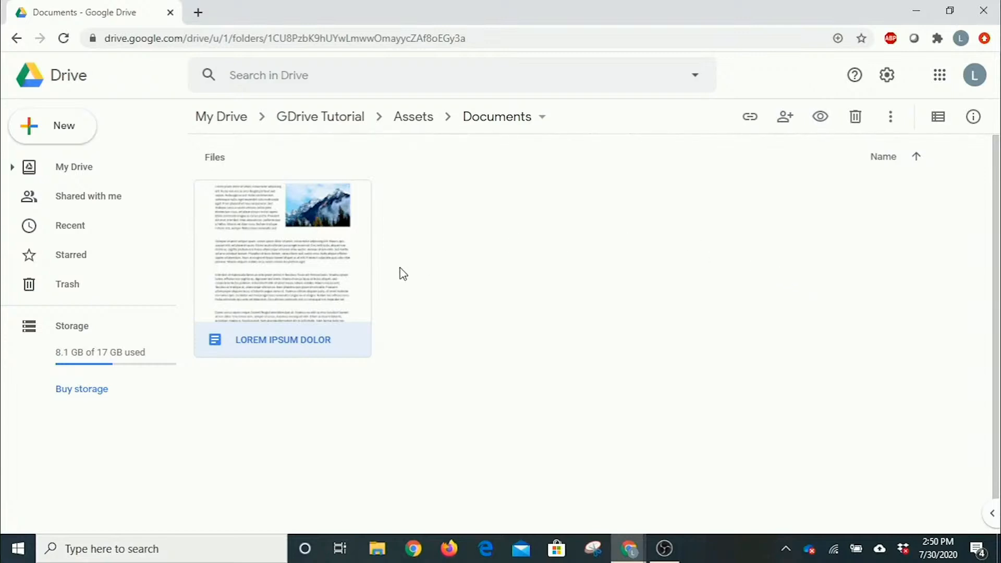
Go up to the Assets folder, view the sharing options of its Images folder, and close them without changes.
{"action": "left_click", "coordinate": [425, 119]}
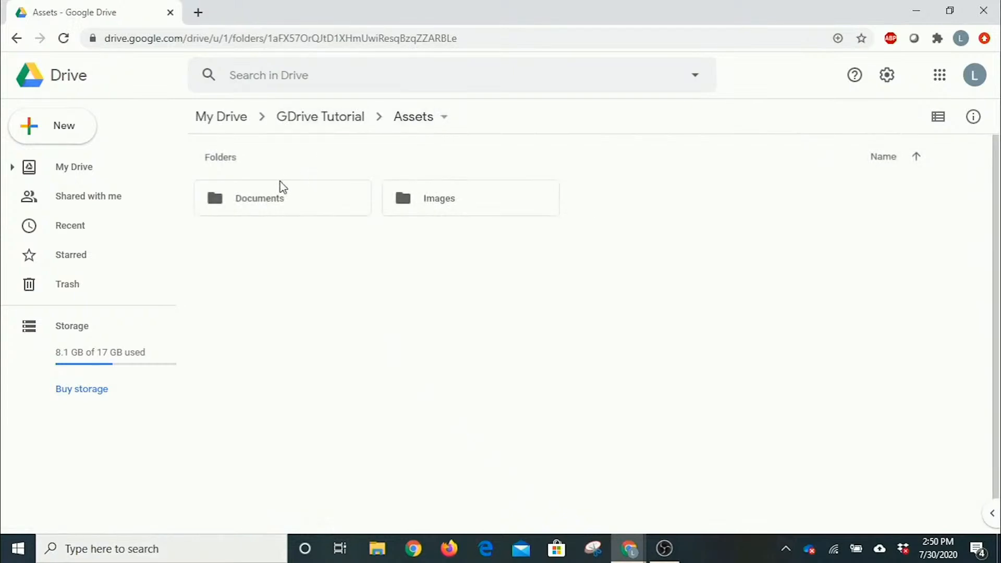
{"action": "right_click", "coordinate": [475, 203]}
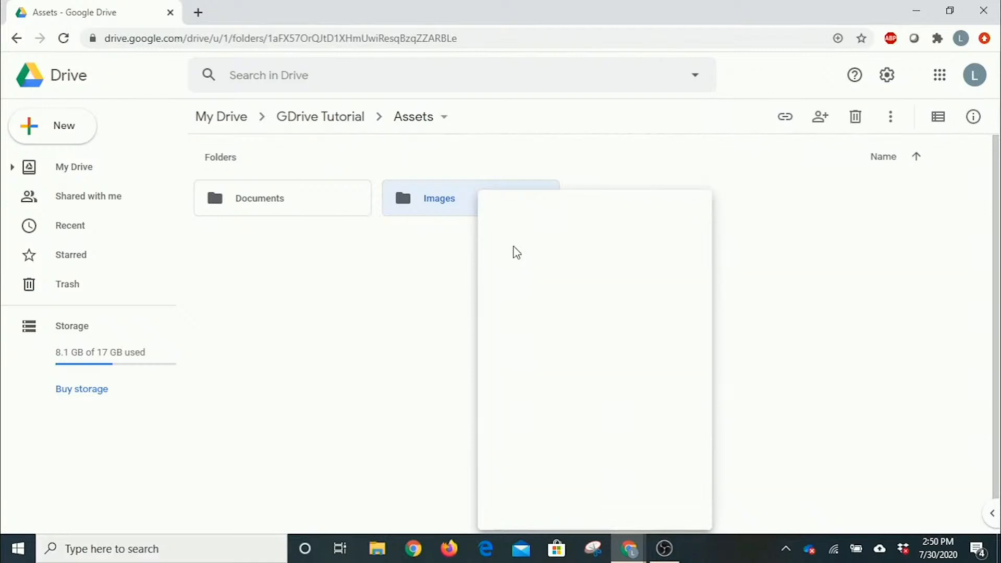
{"action": "left_click", "coordinate": [514, 252]}
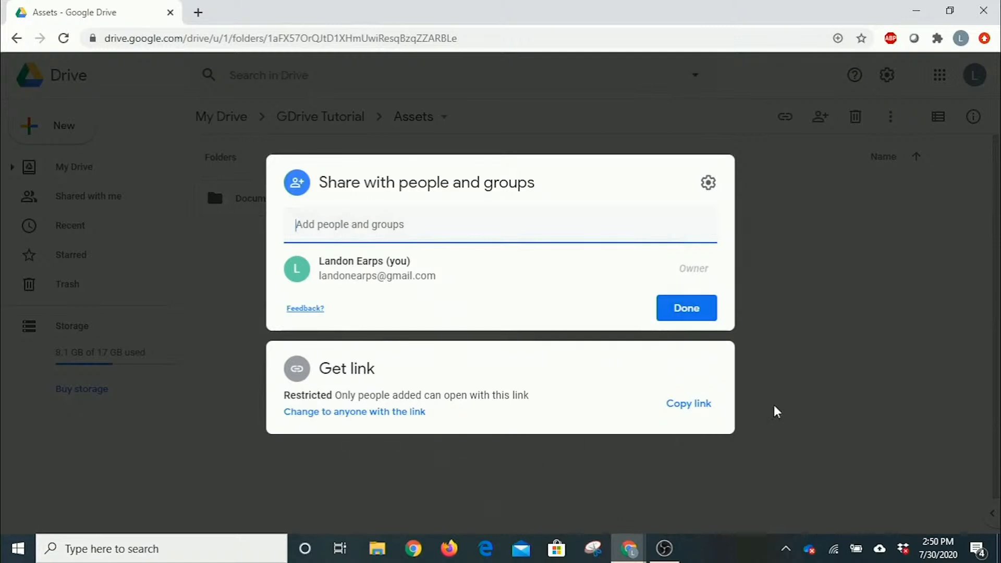
{"action": "left_click", "coordinate": [836, 326]}
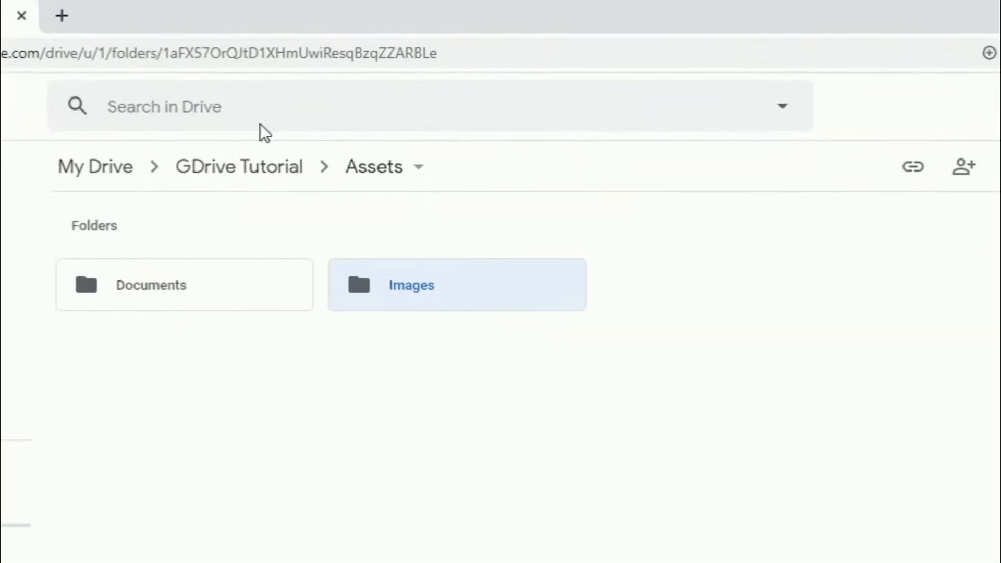
Search Drive for files of the Presentations type, view the results, and clear the search term.
{"action": "left_click", "coordinate": [124, 108]}
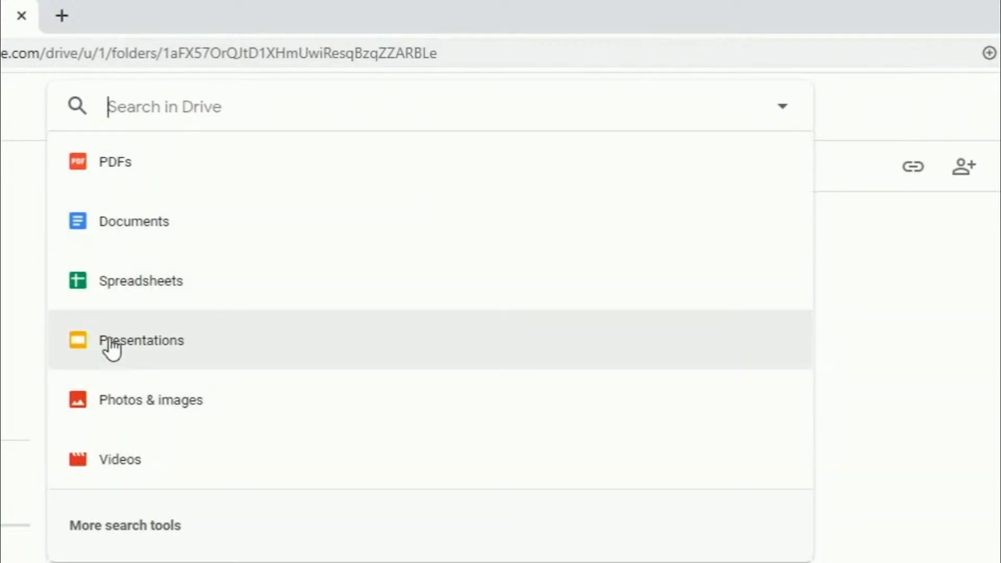
{"action": "left_click", "coordinate": [110, 344]}
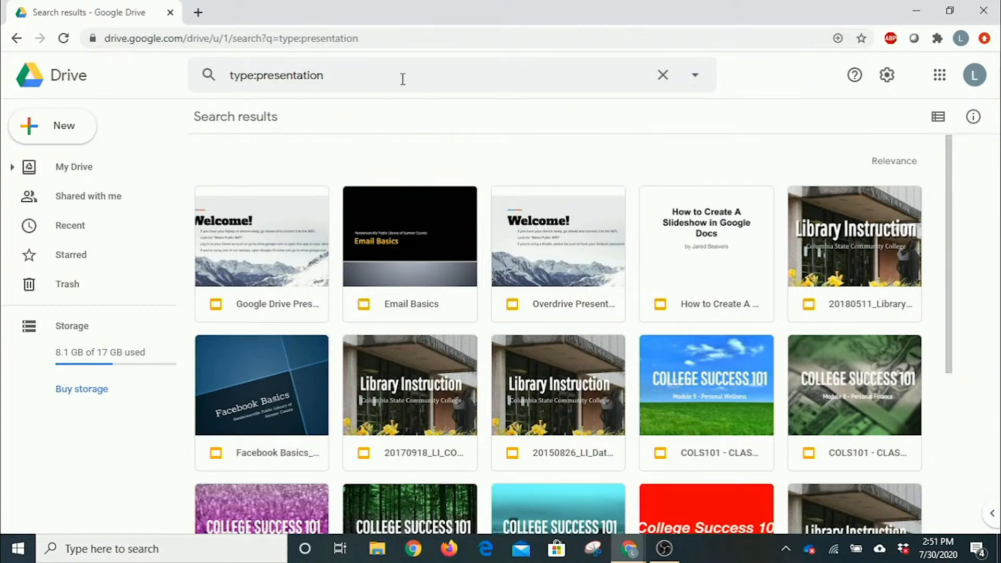
{"action": "left_click", "coordinate": [663, 77]}
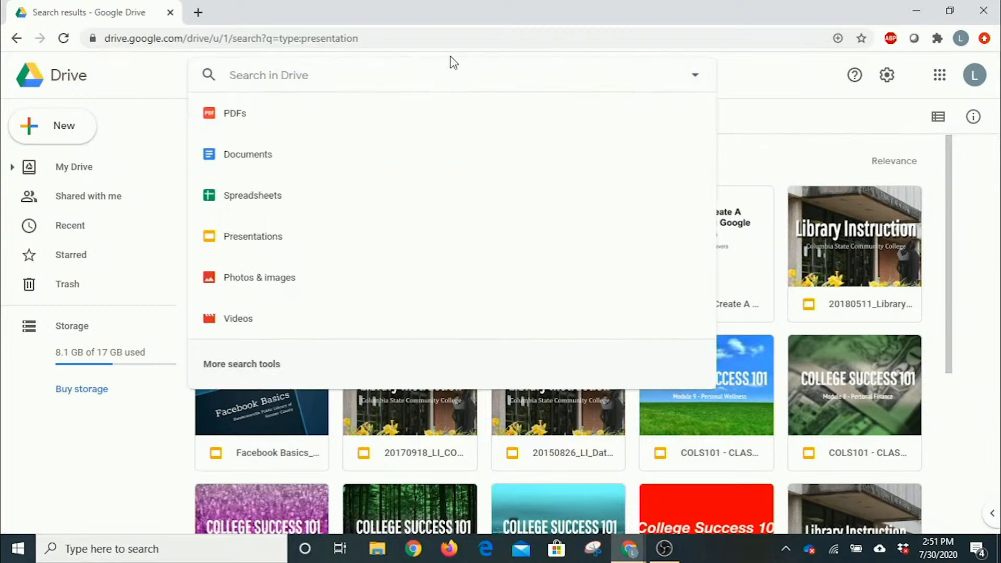
Open the advanced search tools and review the Type and Owner filter choices without changing them.
{"action": "left_click", "coordinate": [220, 367]}
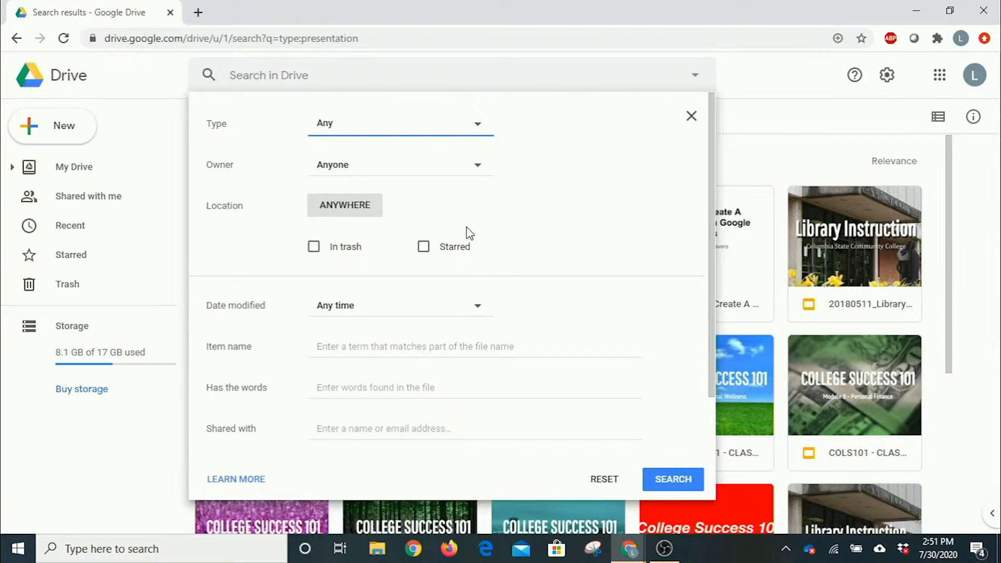
{"action": "left_click", "coordinate": [474, 124]}
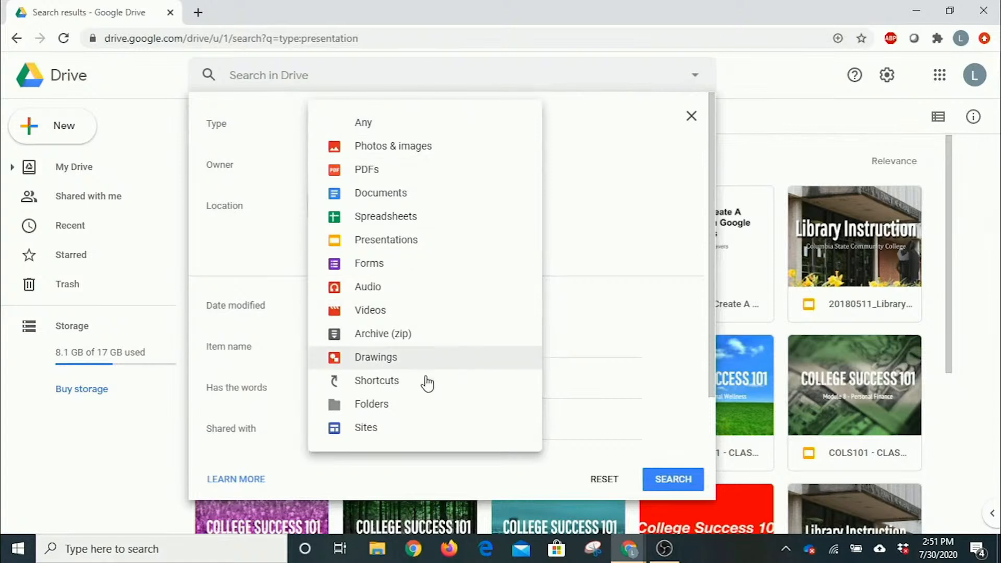
{"action": "left_click", "coordinate": [599, 153]}
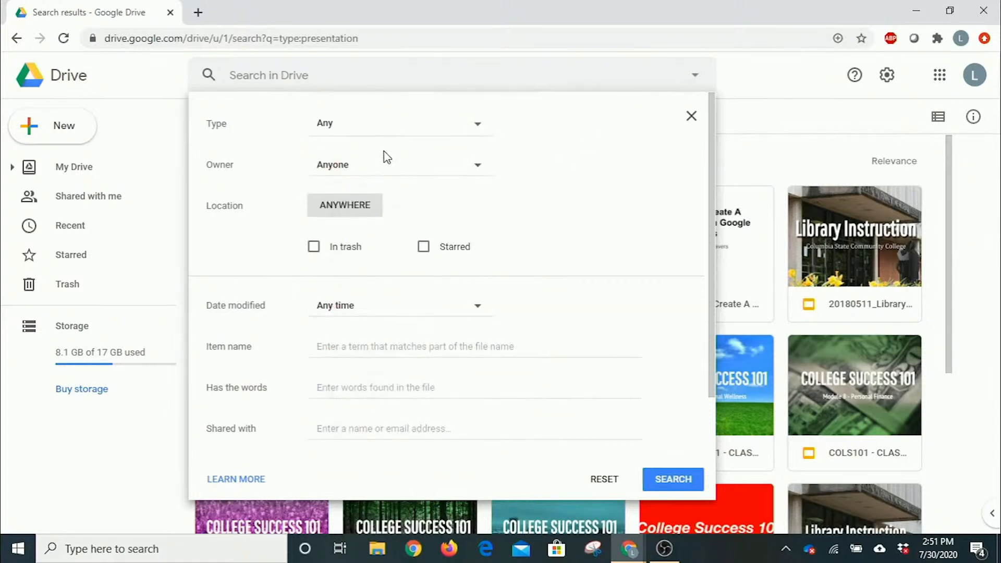
{"action": "left_click", "coordinate": [357, 168]}
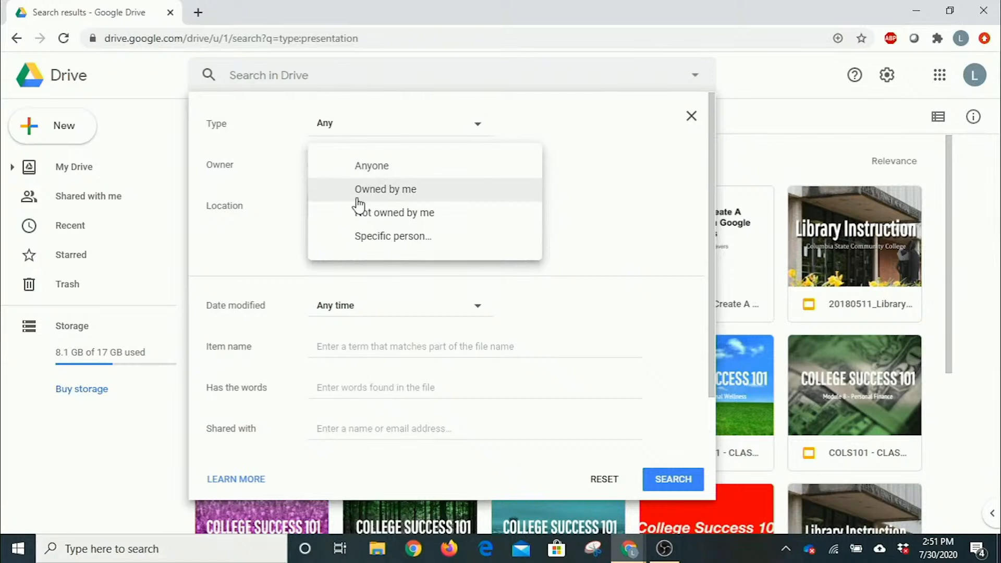
{"action": "left_click", "coordinate": [595, 172]}
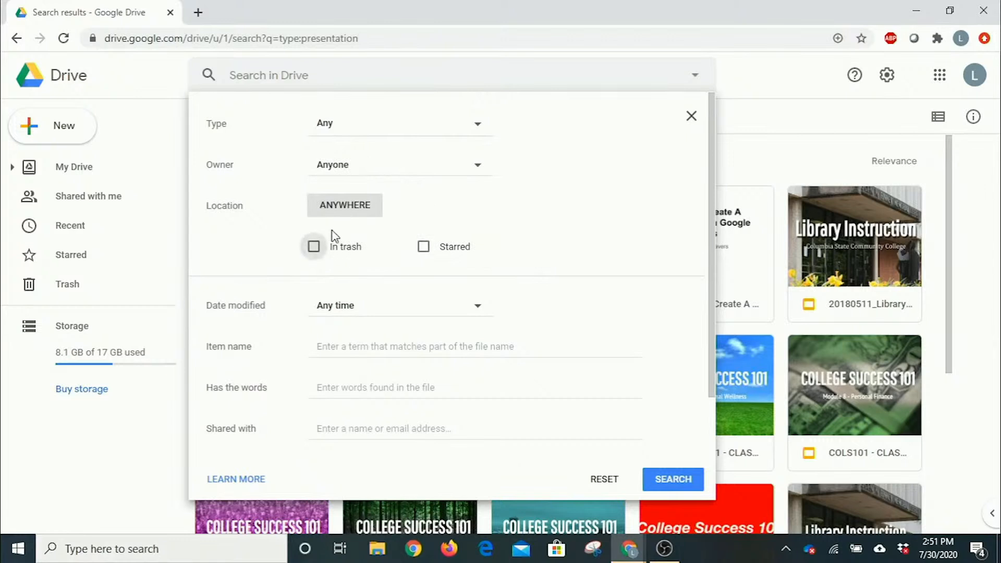
Browse the My Drive folders available for the search's Location filter, and close the folder picker without selecting one.
{"action": "left_click", "coordinate": [360, 206]}
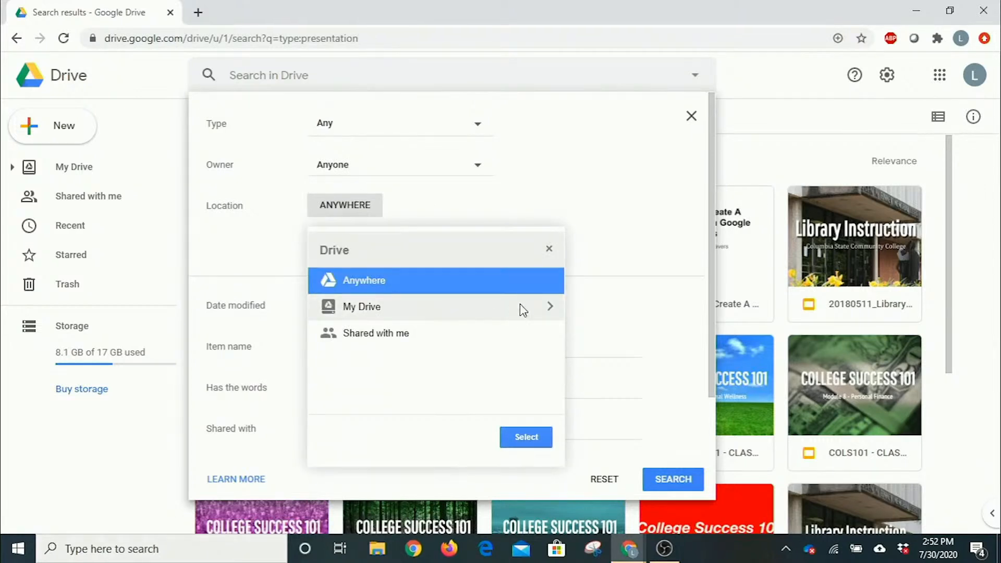
{"action": "left_click", "coordinate": [553, 307]}
{"action": "scroll", "coordinate": [428, 313], "scroll_direction": "down", "scroll_amount": 5}
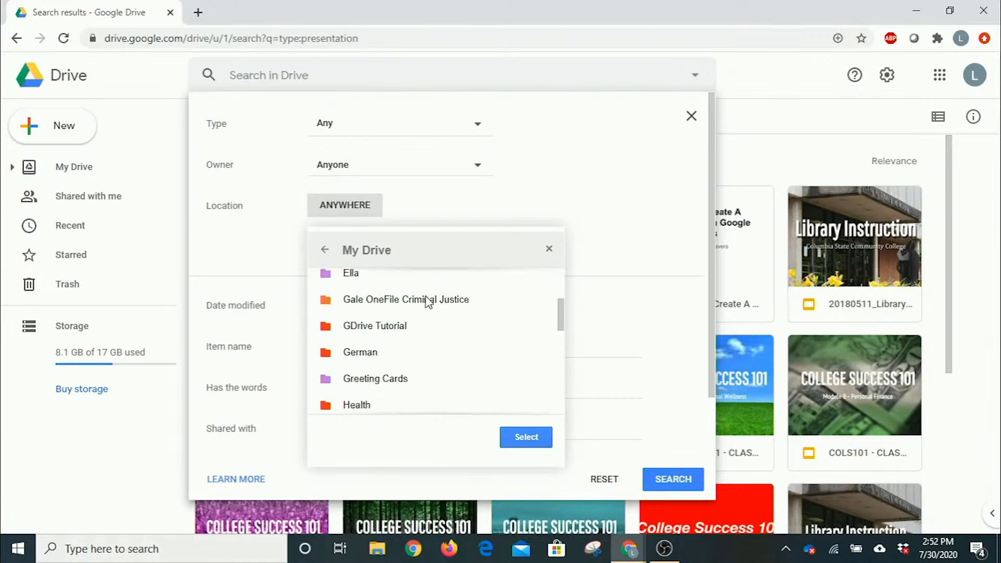
{"action": "left_click", "coordinate": [548, 249]}
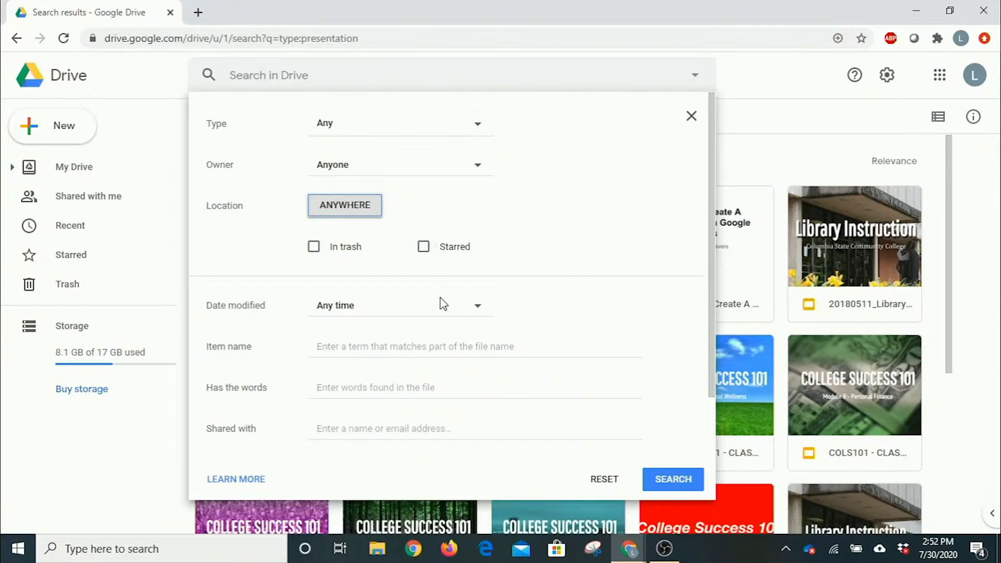
Review the Date modified choices and the Item name, Has the words and Shared with fields of the advanced search.
{"action": "left_click", "coordinate": [480, 308]}
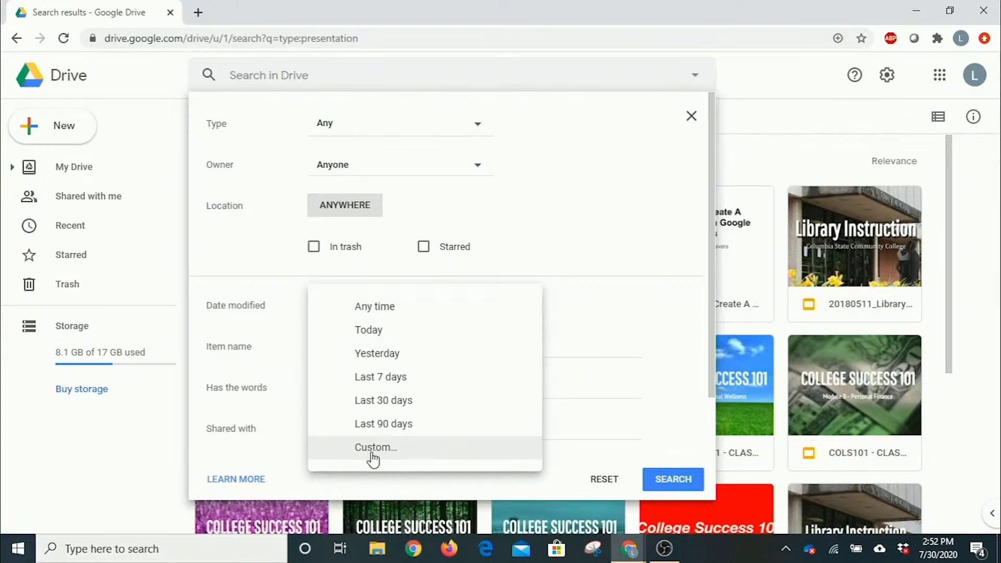
{"action": "left_click", "coordinate": [588, 325]}
{"action": "left_click", "coordinate": [360, 346]}
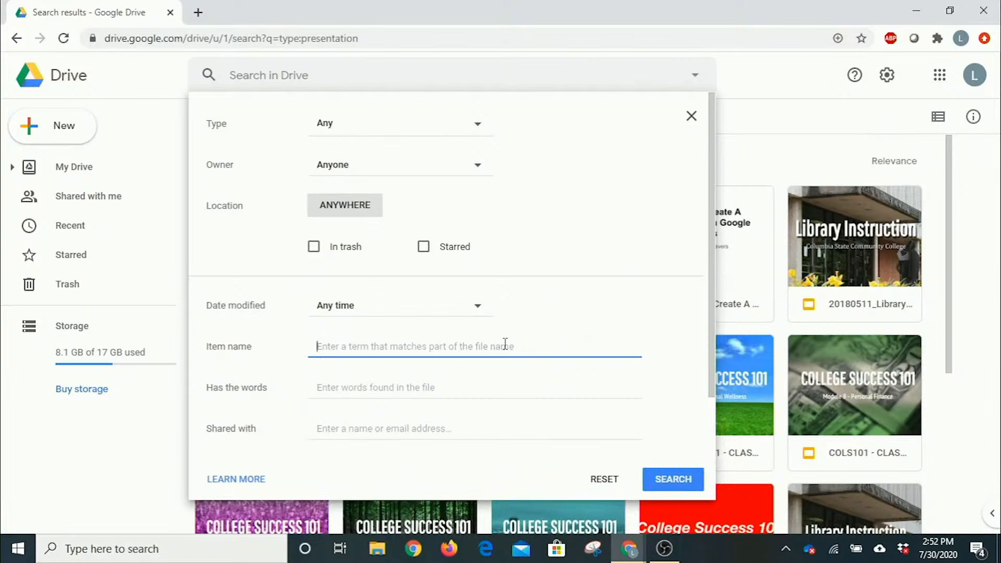
{"action": "left_click", "coordinate": [344, 387]}
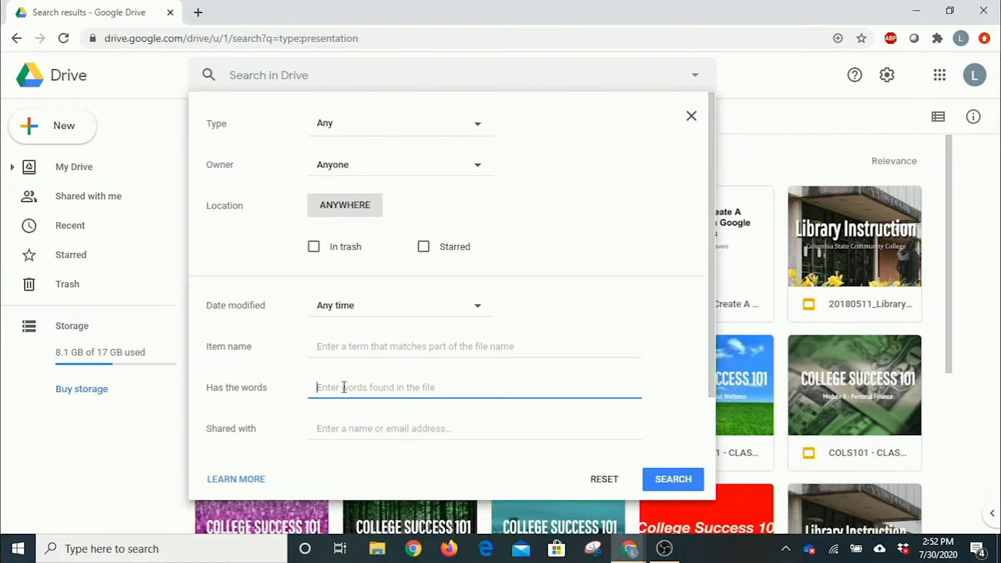
{"action": "left_click", "coordinate": [359, 428]}
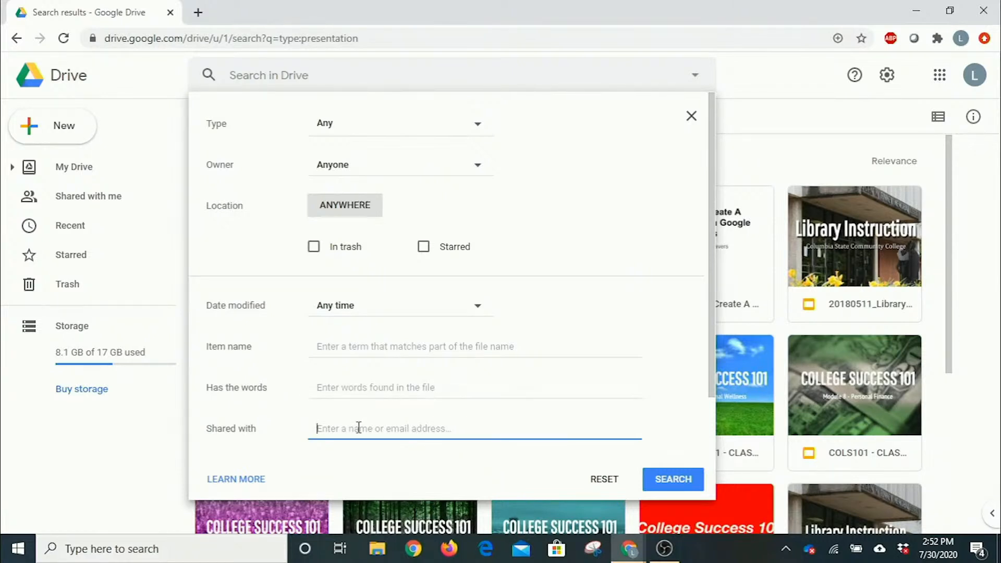